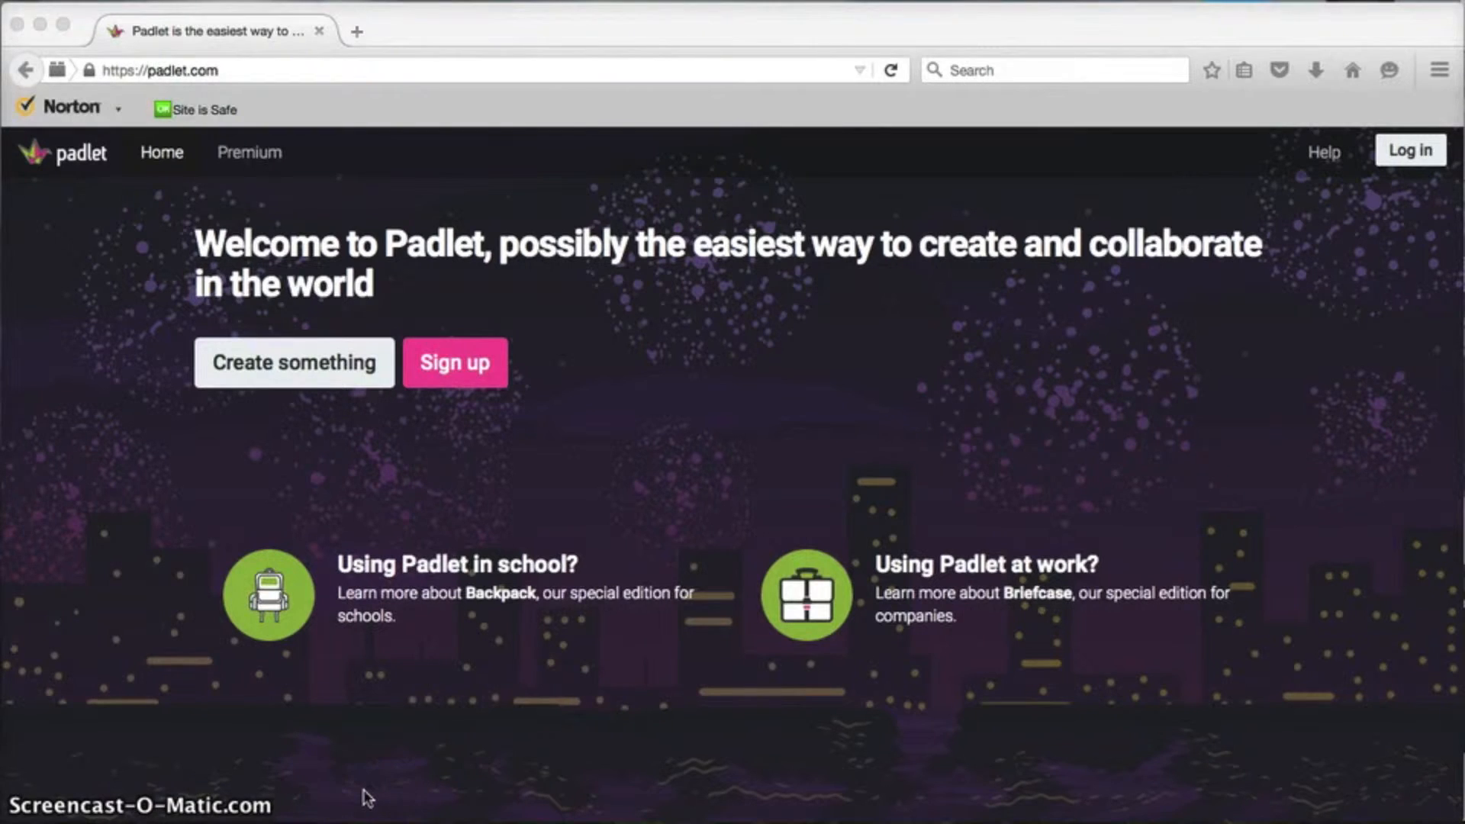
# Step: Log in to Padlet via Google with the chosen account to reach the dashboard
pyautogui.click(447, 579)
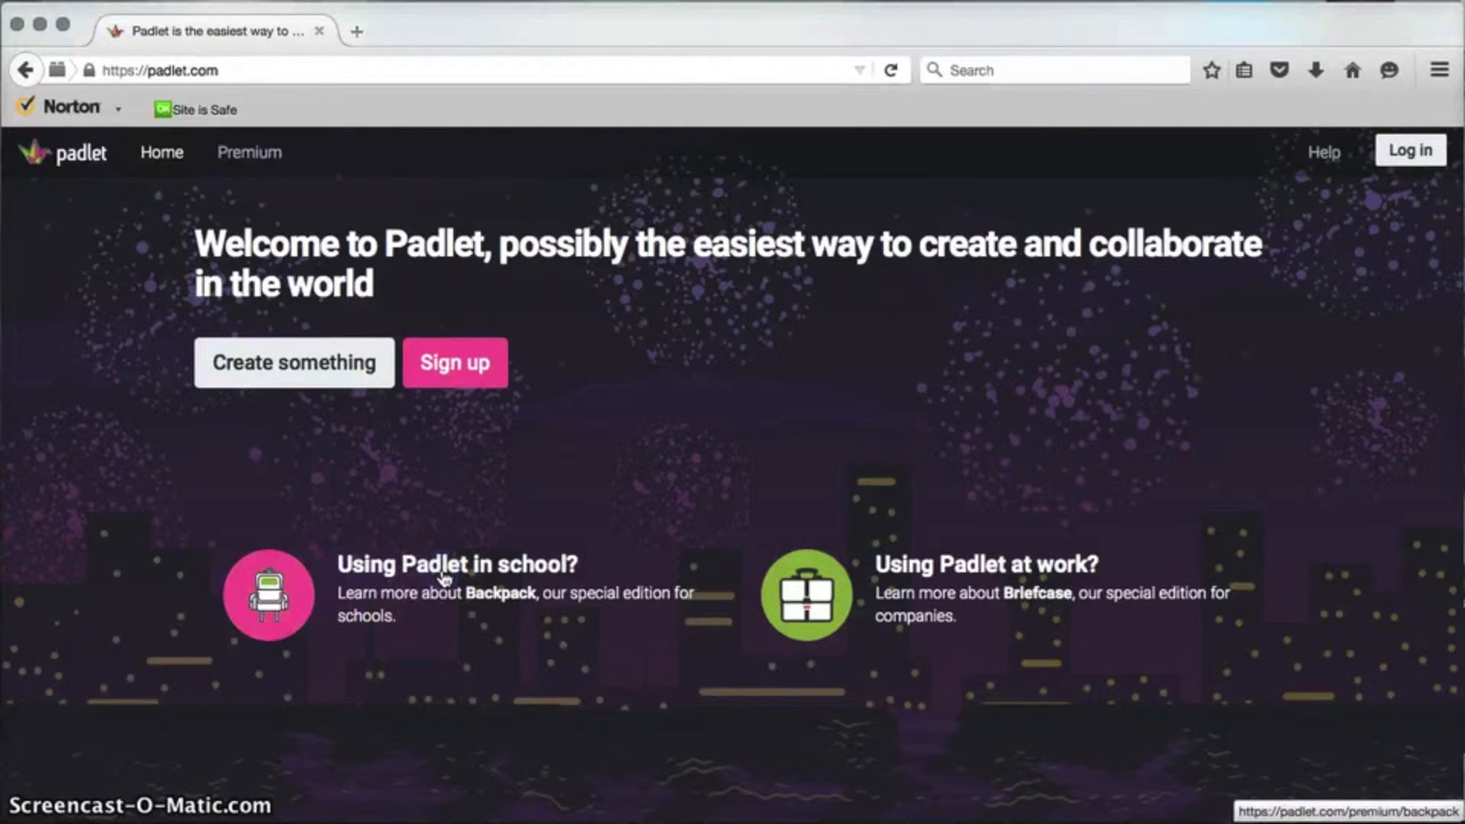
pyautogui.click(1408, 150)
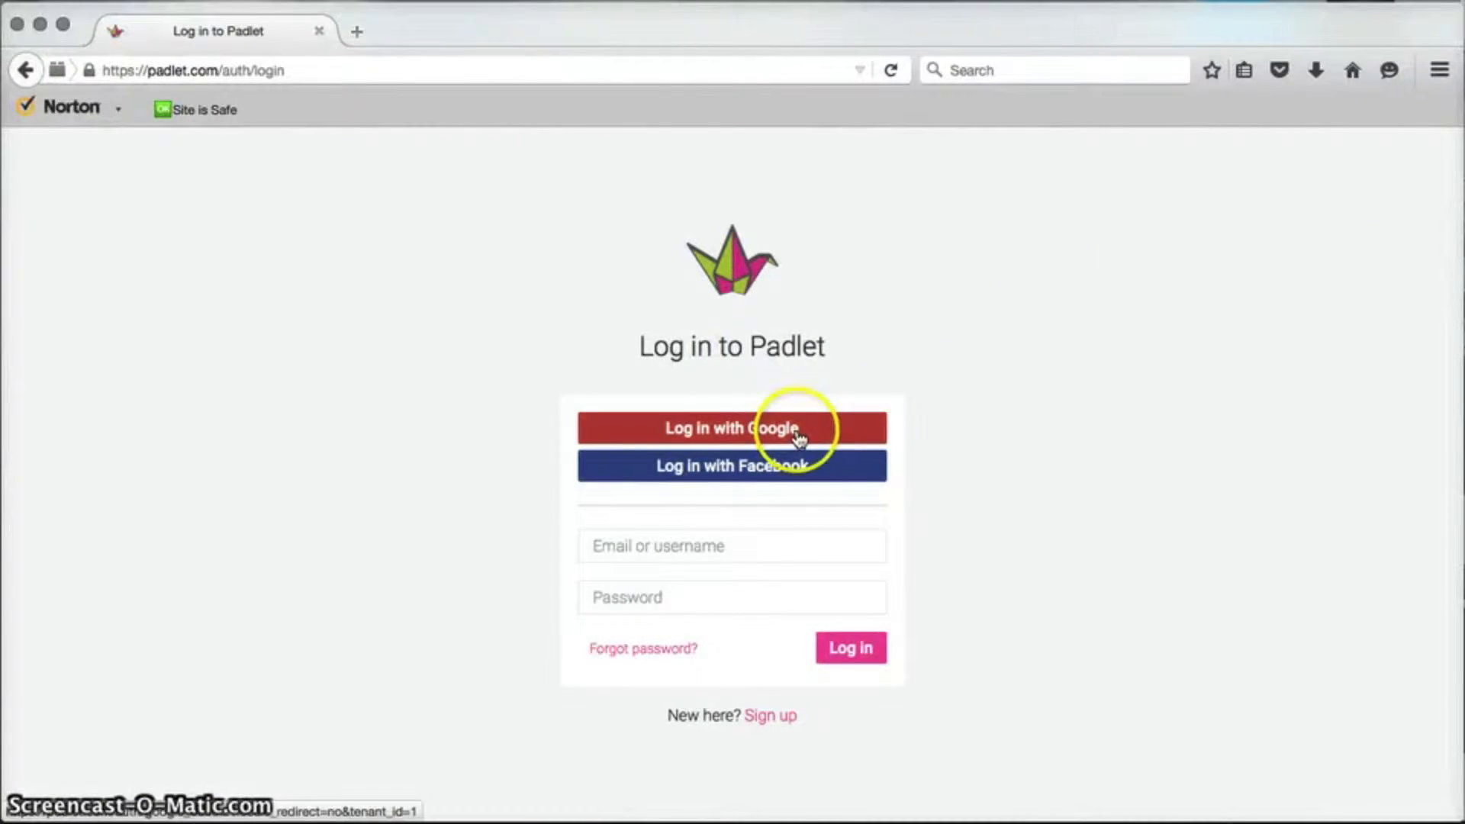
pyautogui.click(797, 435)
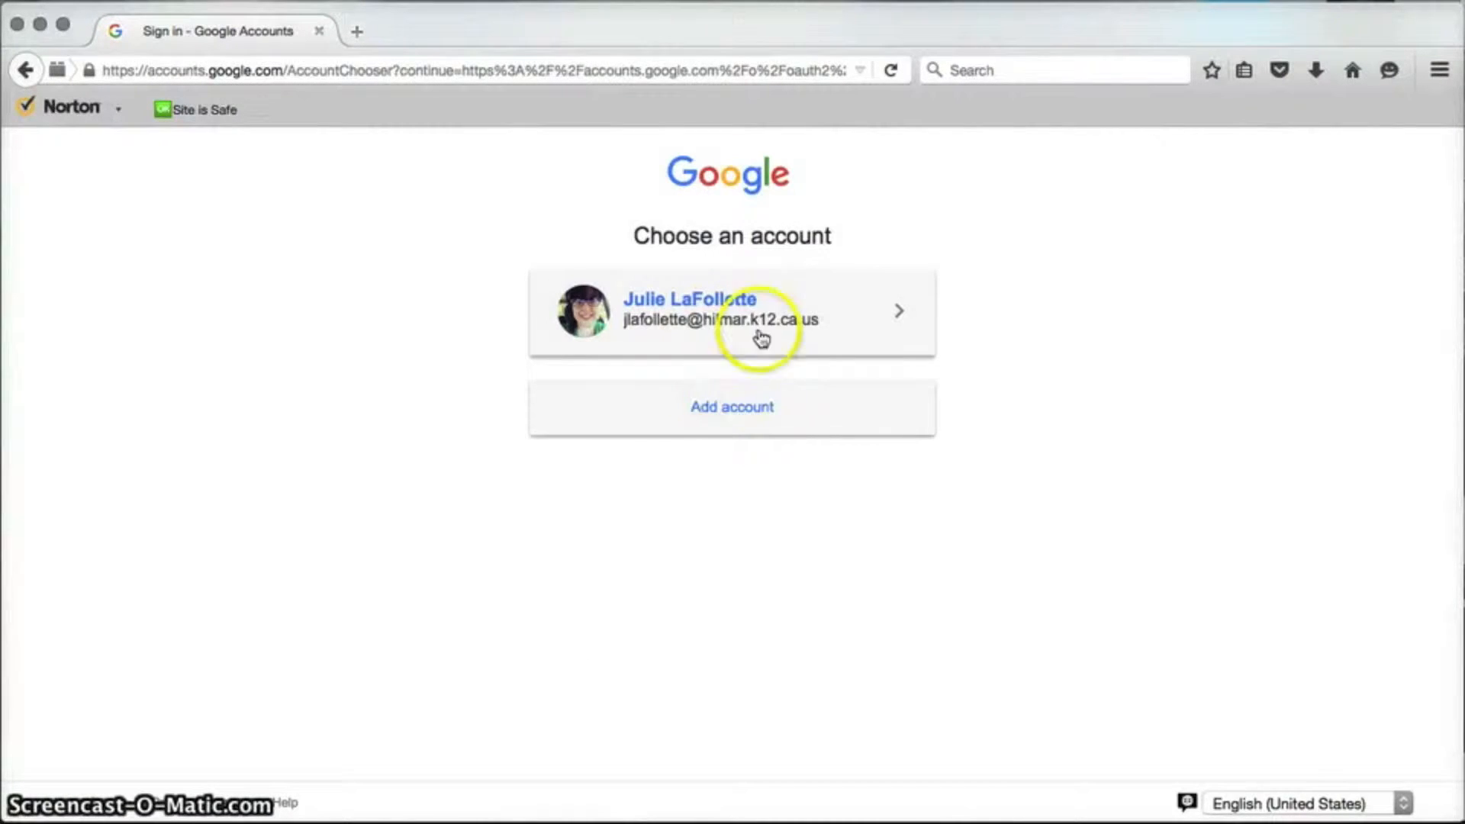
pyautogui.click(768, 307)
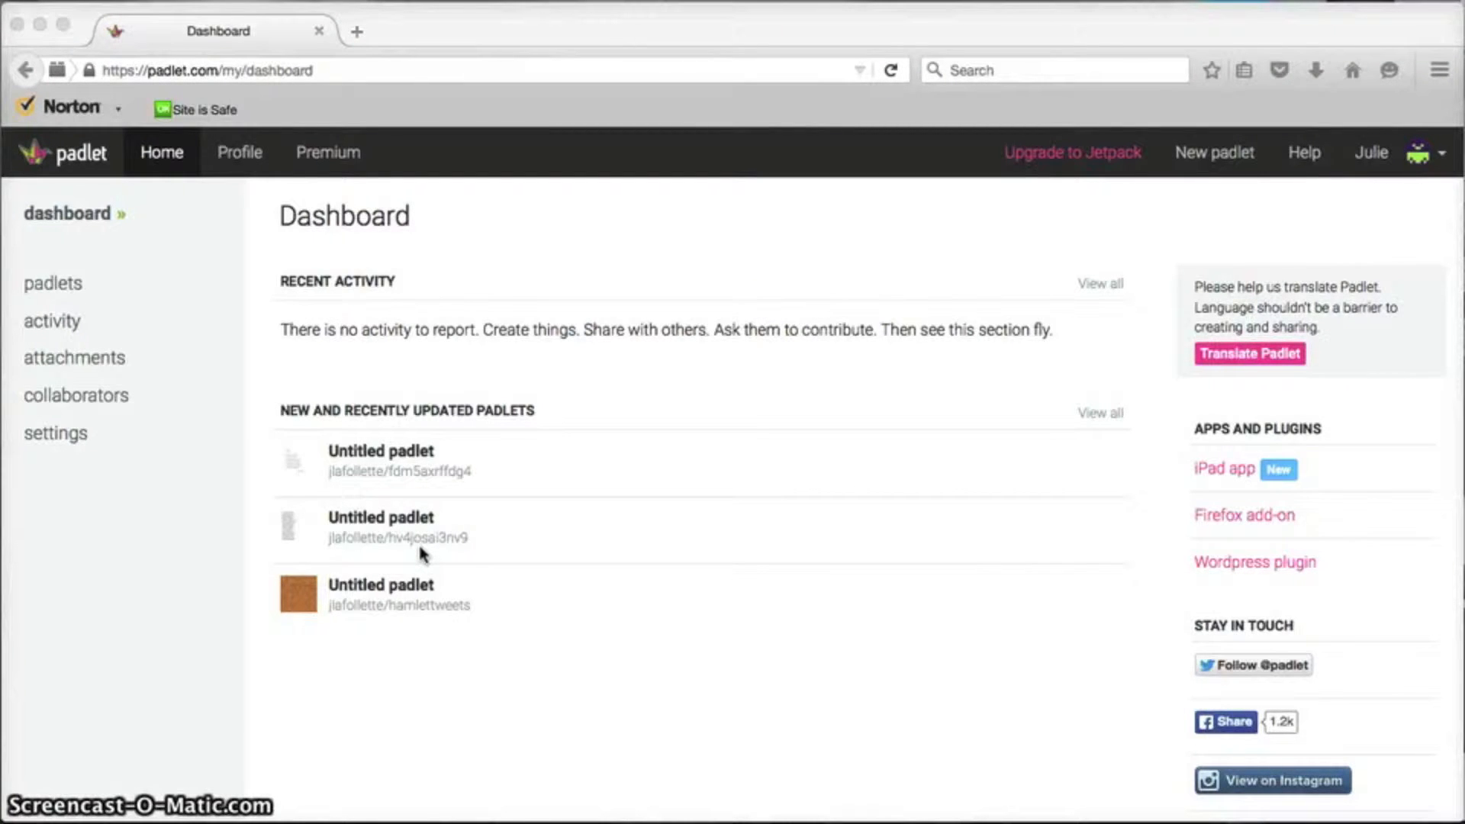
pyautogui.click(55, 286)
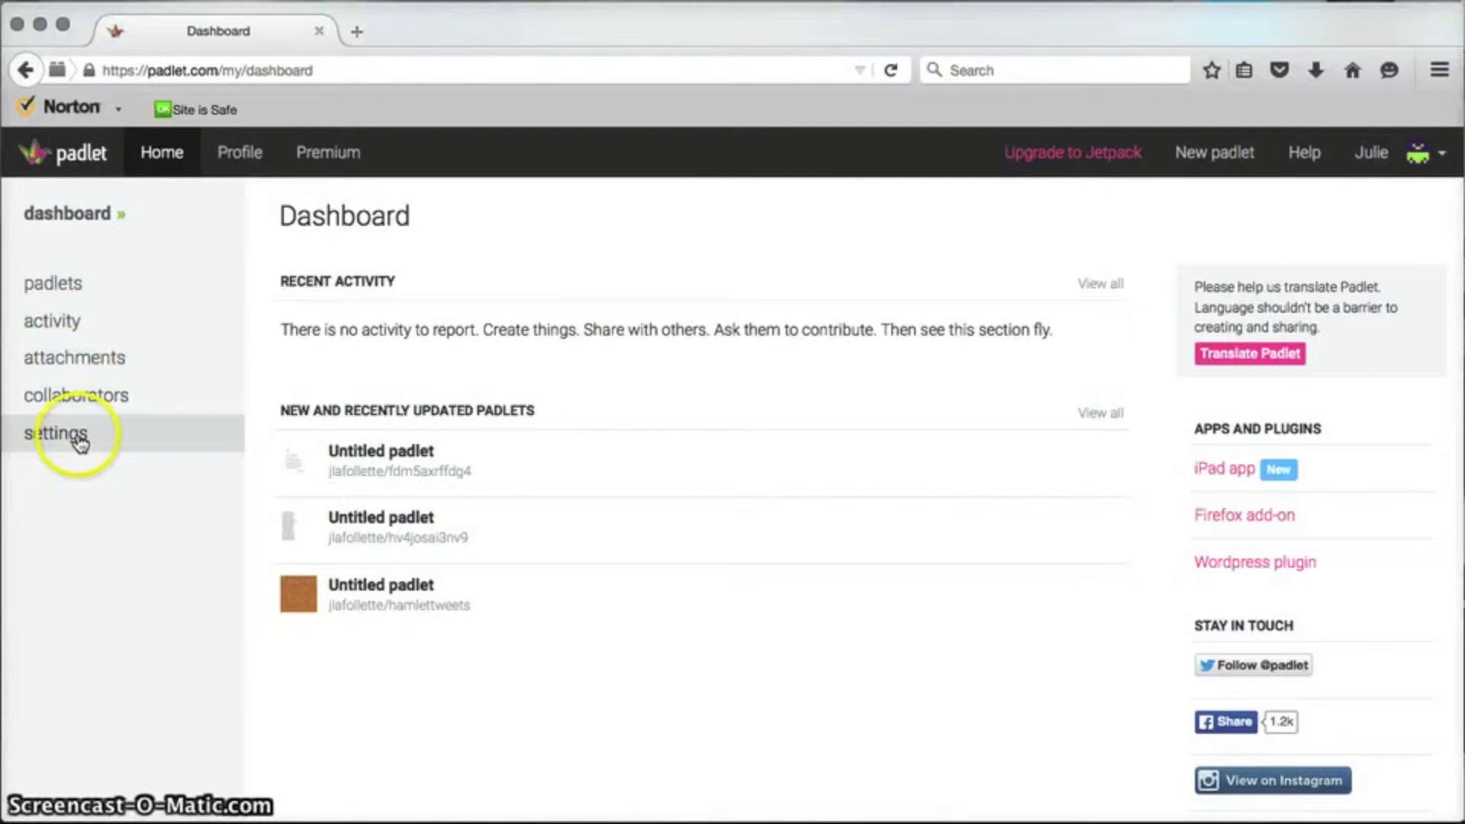
# Step: Make a new padlet, then reopen it as the top Untitled padlet on the Dashboard
pyautogui.click(1221, 155)
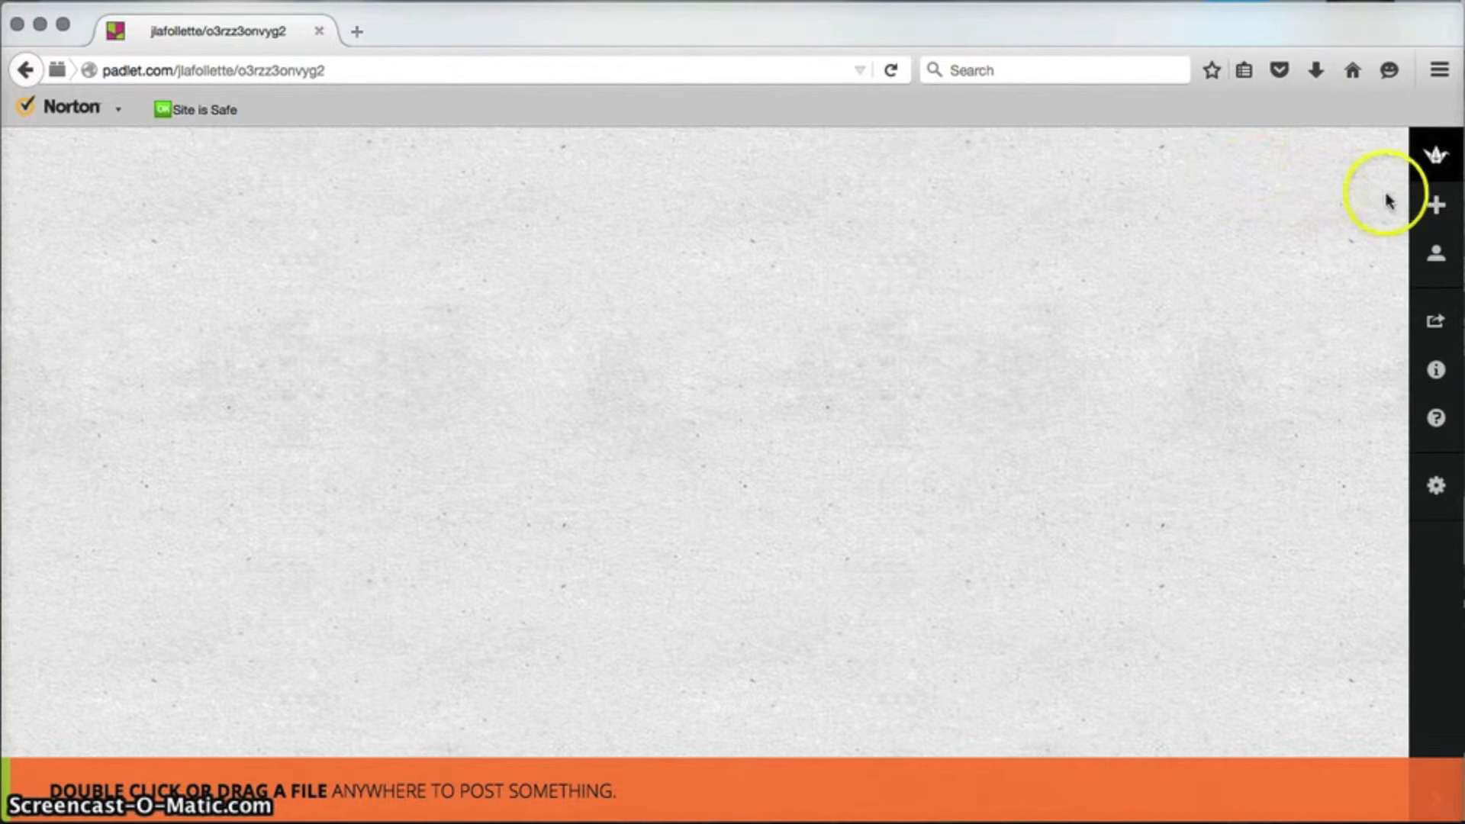
pyautogui.click(1435, 161)
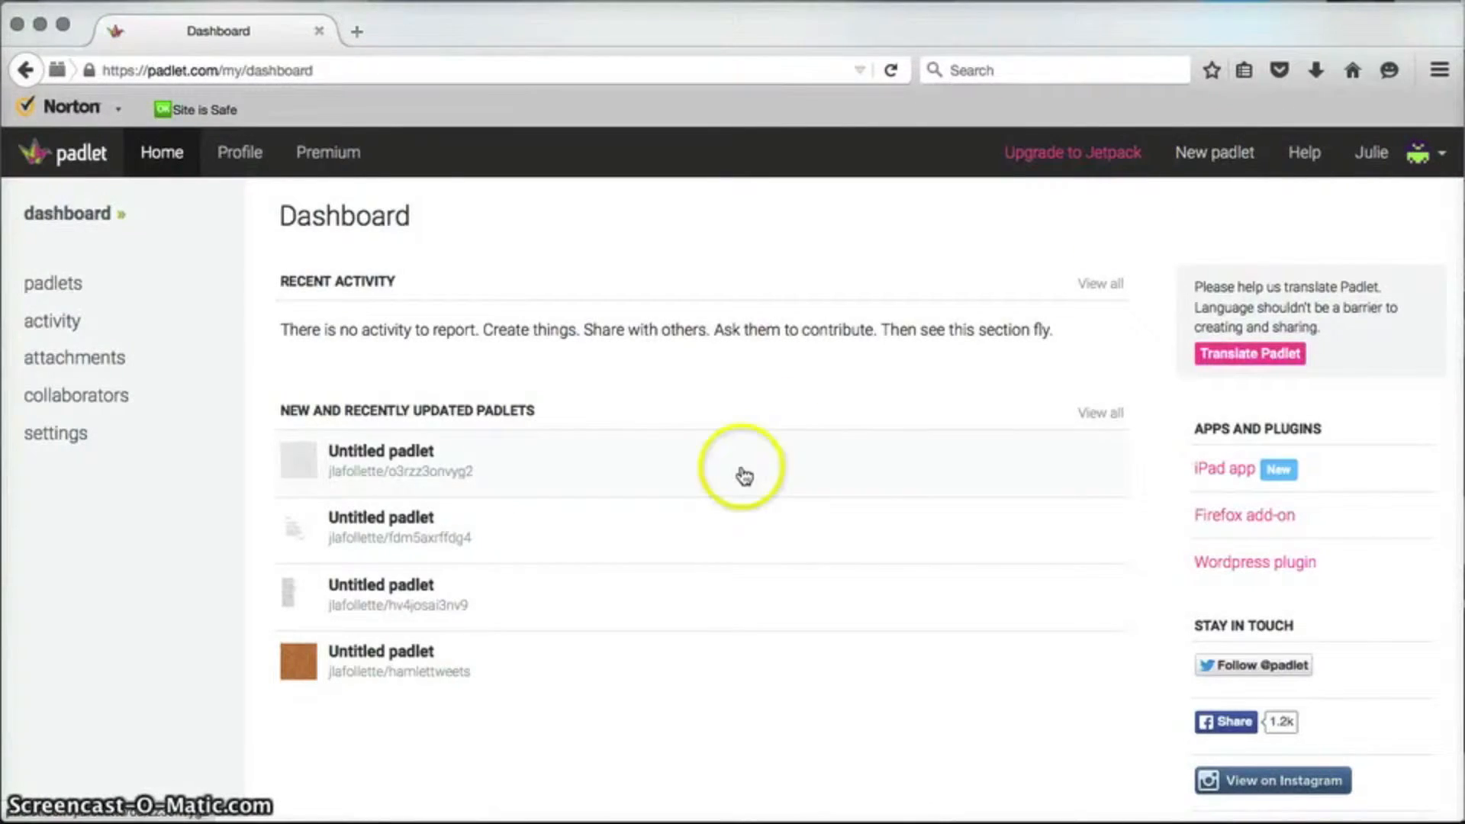
pyautogui.click(492, 462)
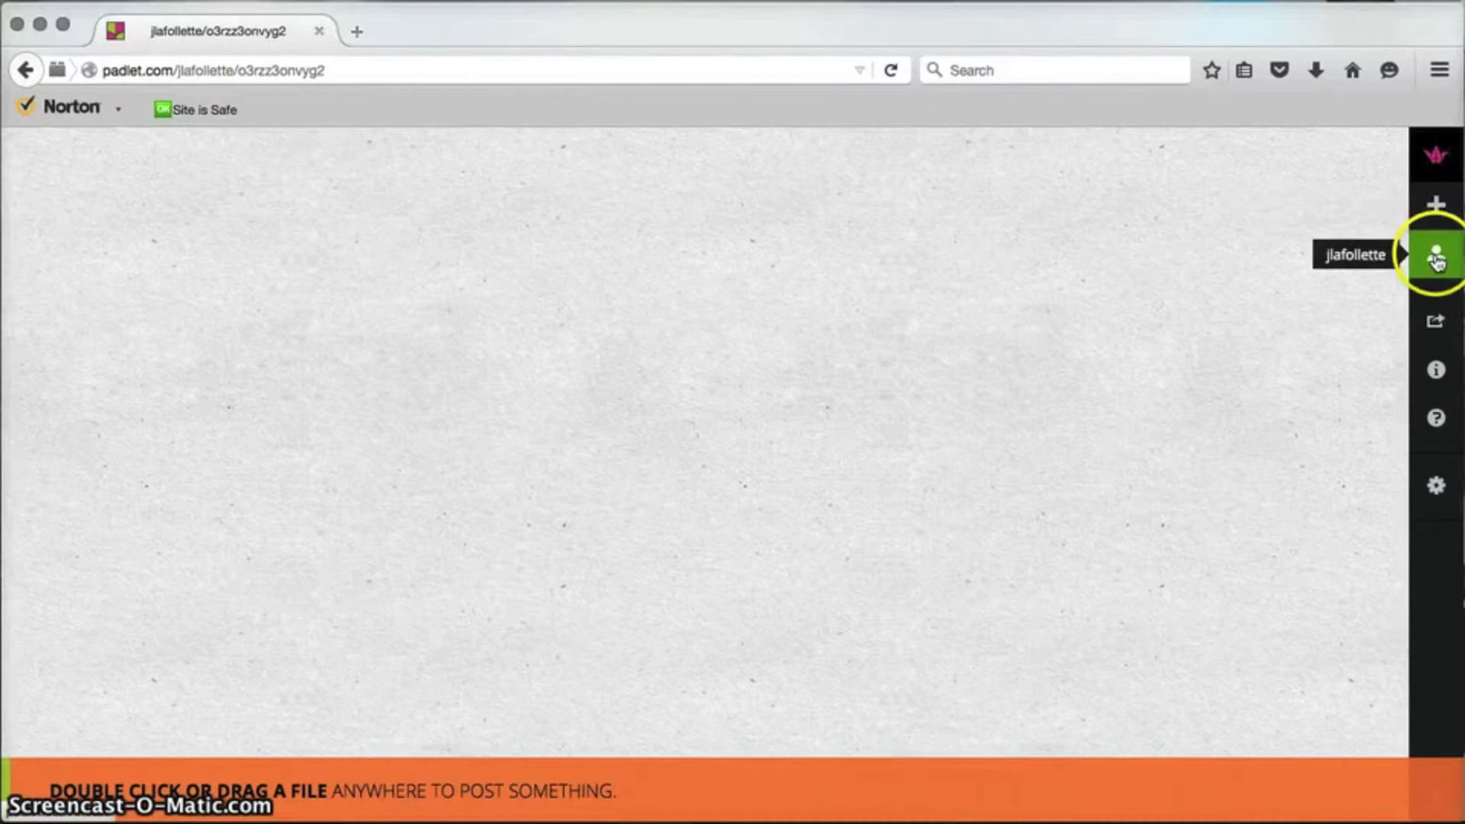
# Step: Look through the Share/Export panel, including the embed code, then close it
pyautogui.click(1440, 324)
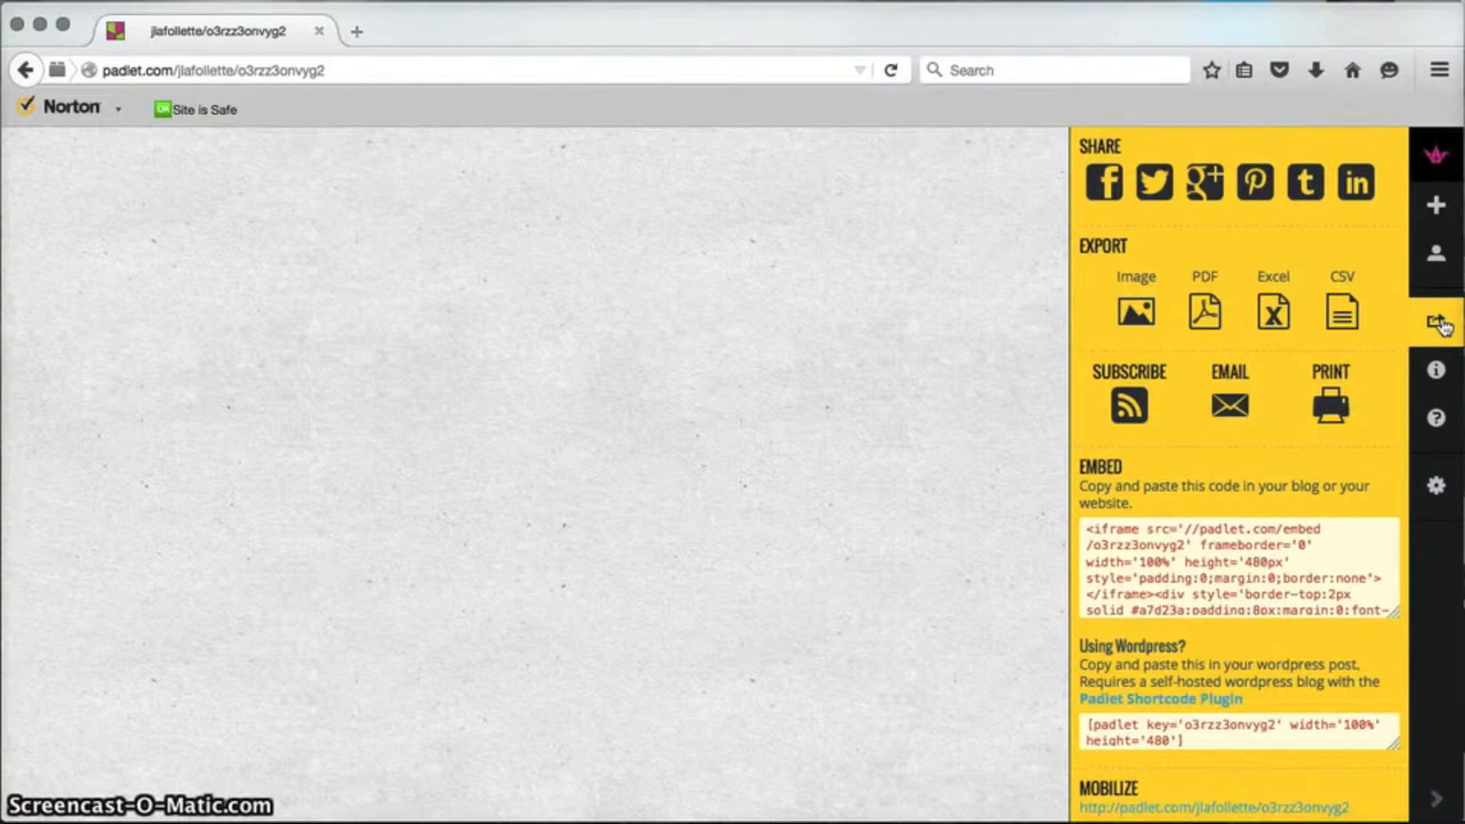
pyautogui.scroll(-3, 1292, 612)
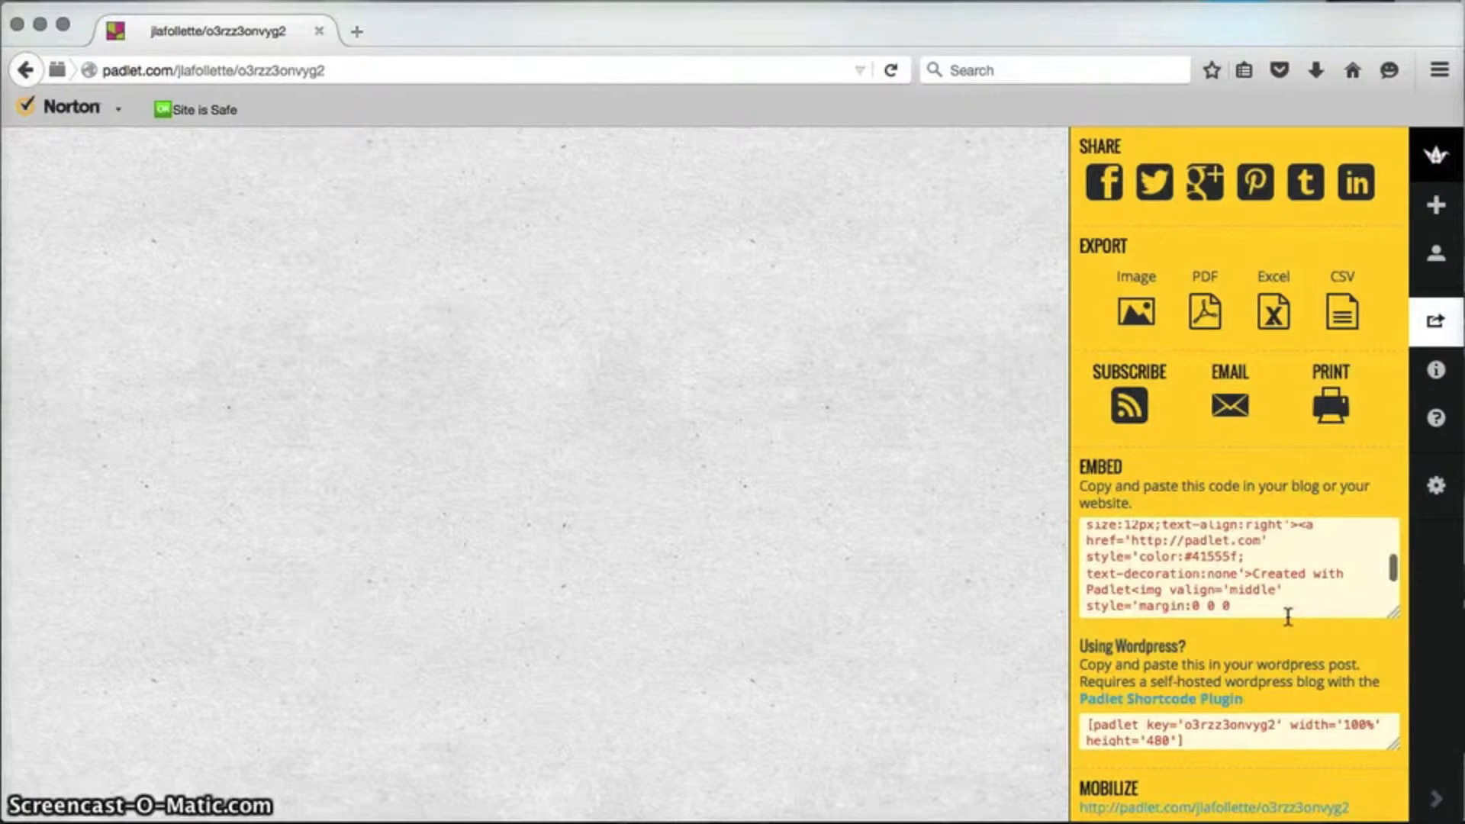
pyautogui.scroll(5, 1288, 616)
pyautogui.click(1305, 596)
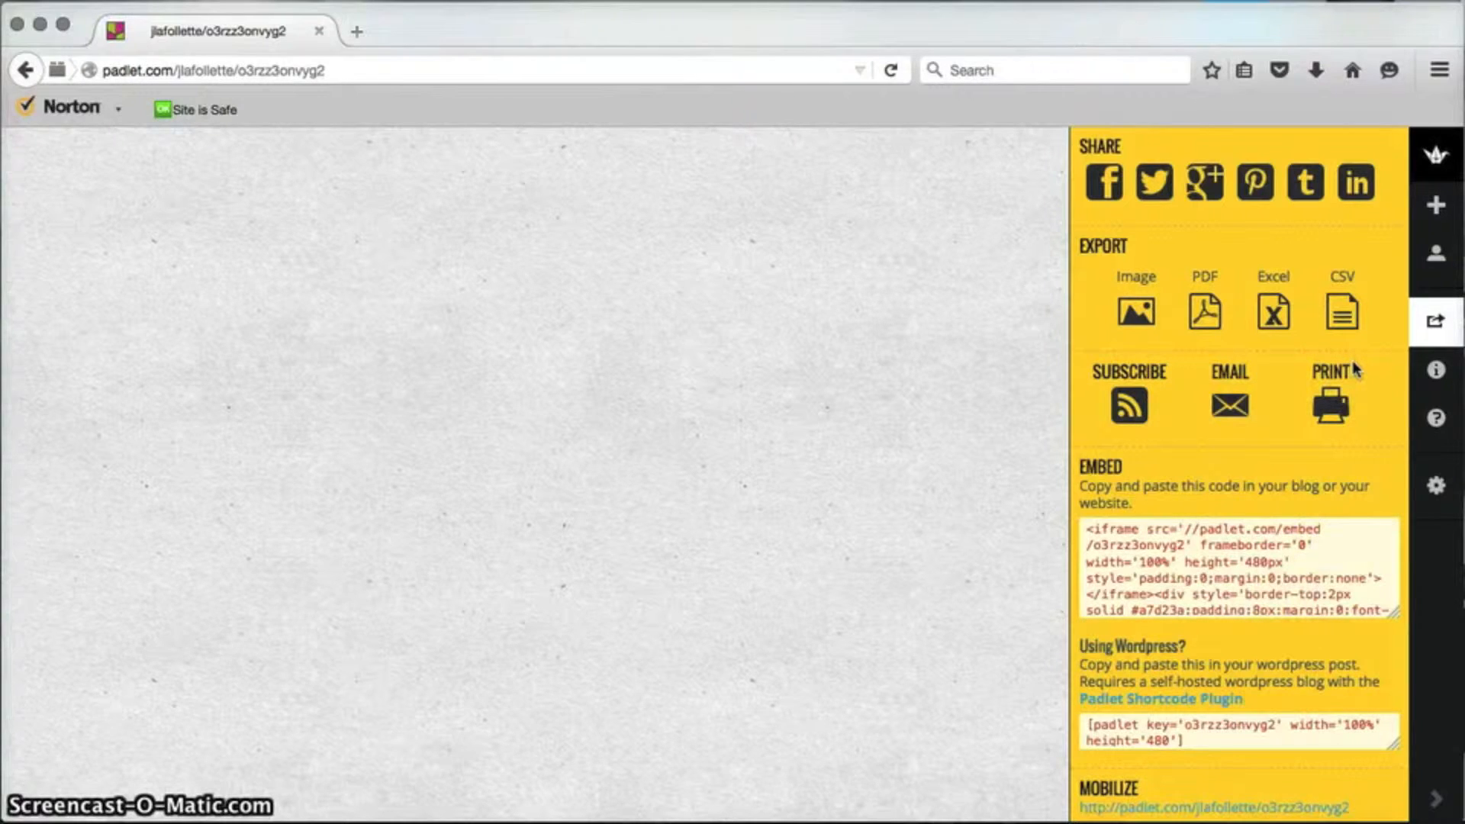
pyautogui.click(1160, 801)
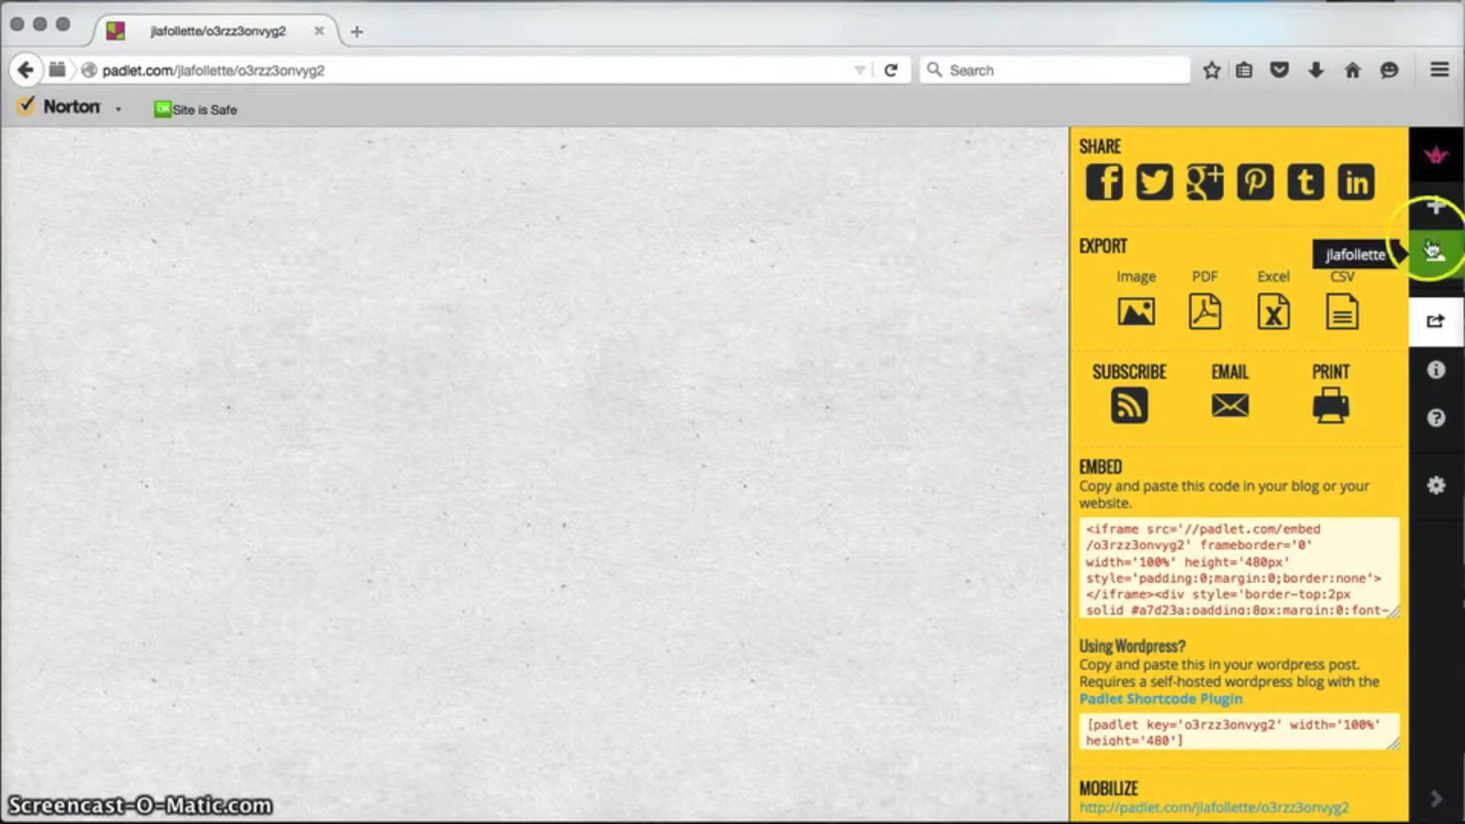
pyautogui.click(1432, 334)
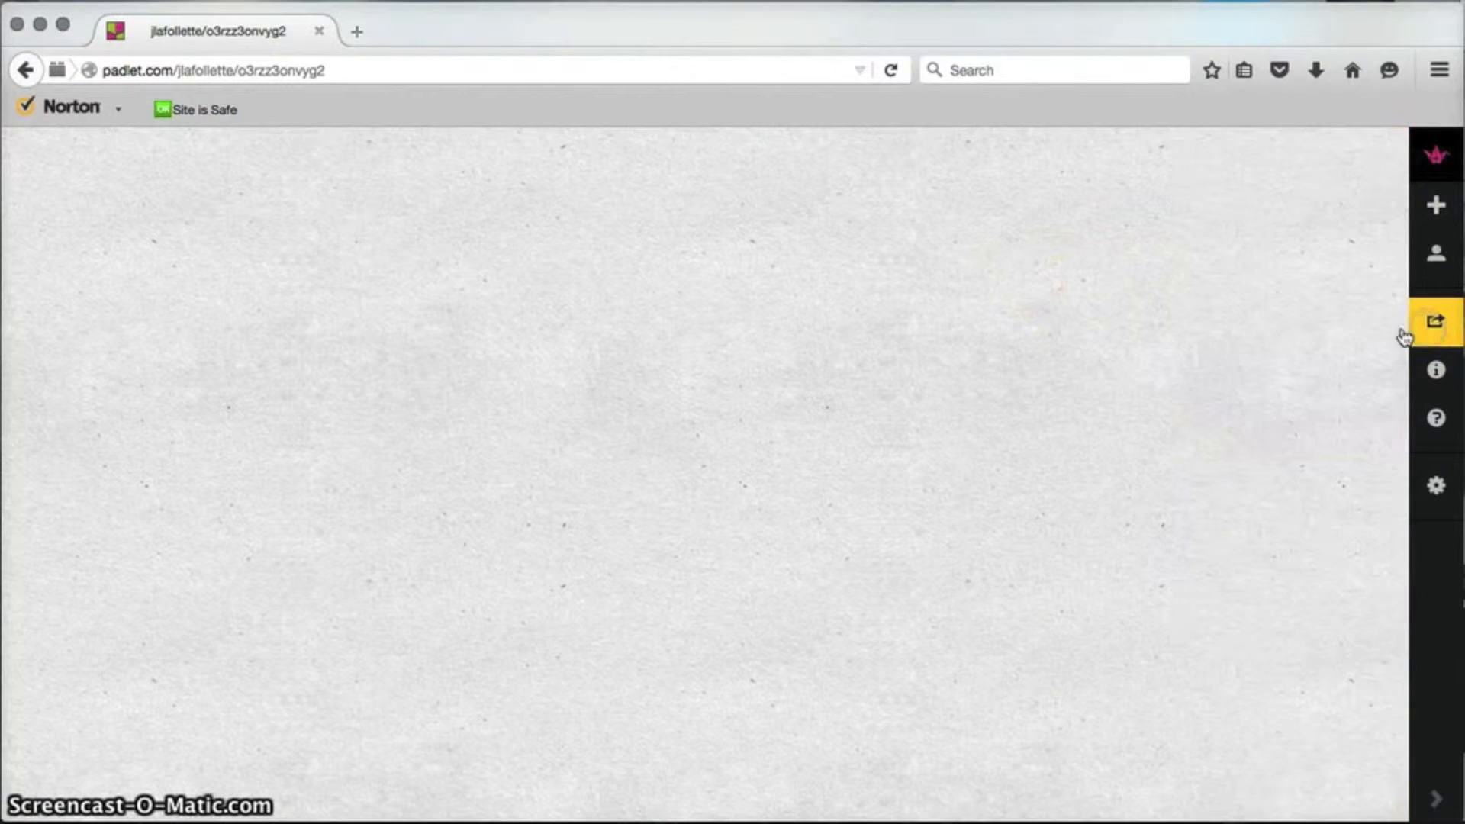
# Step: Copy the padlet's web address from the browser address bar
pyautogui.click(280, 70)
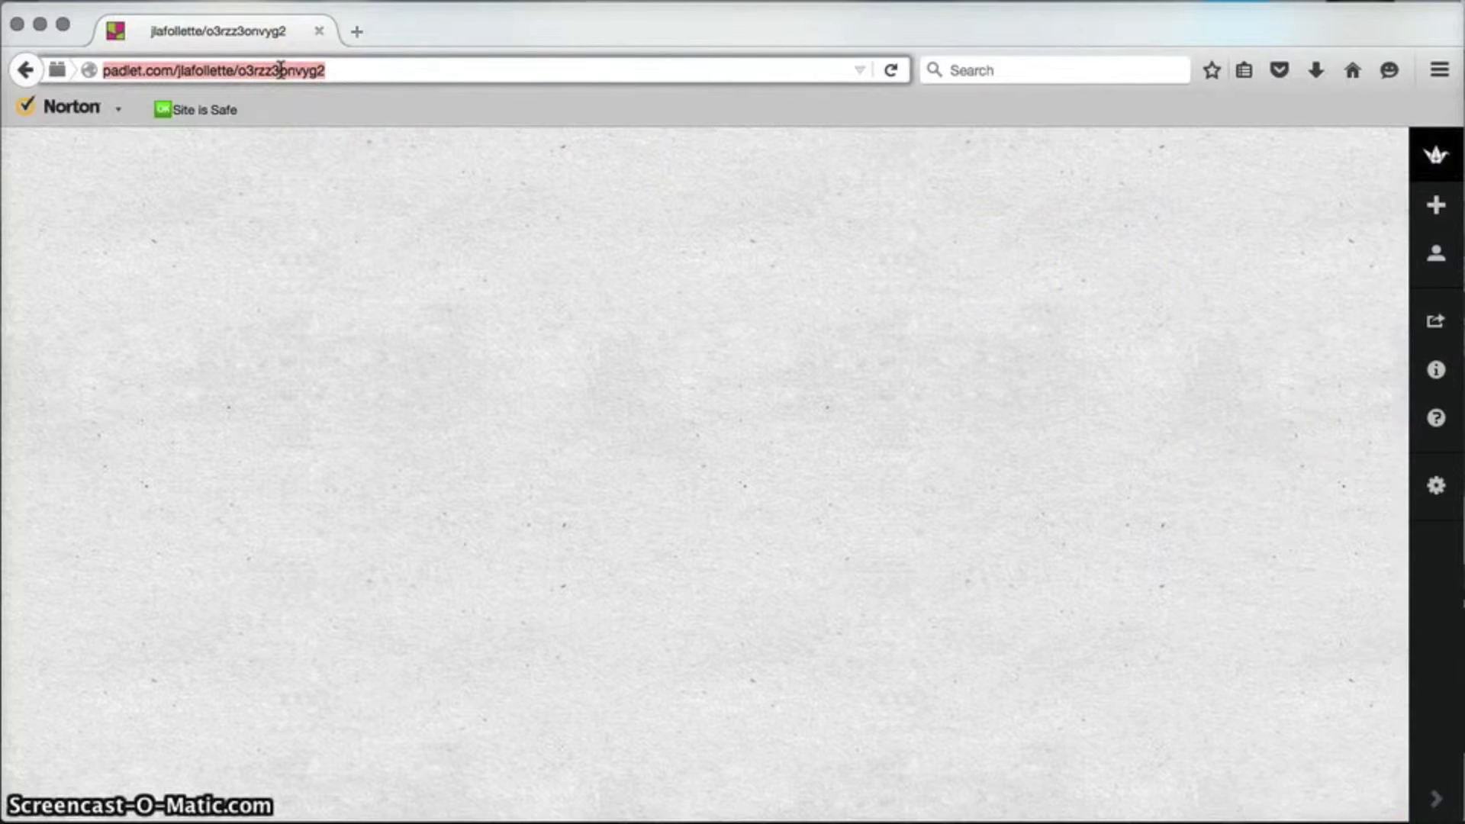
pyautogui.rightClick(280, 70)
pyautogui.click(328, 147)
pyautogui.click(1098, 399)
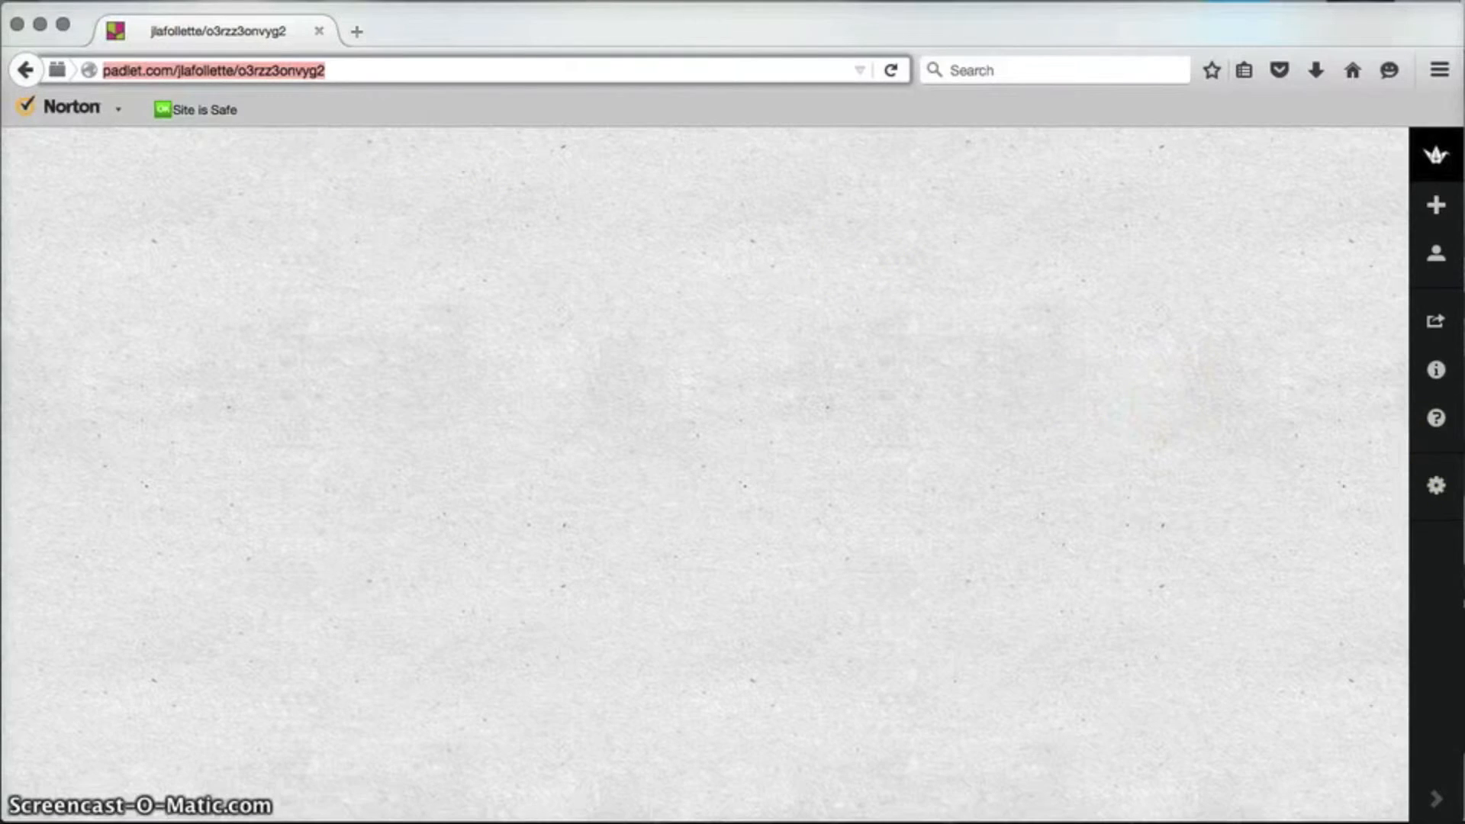
pyautogui.click(1444, 419)
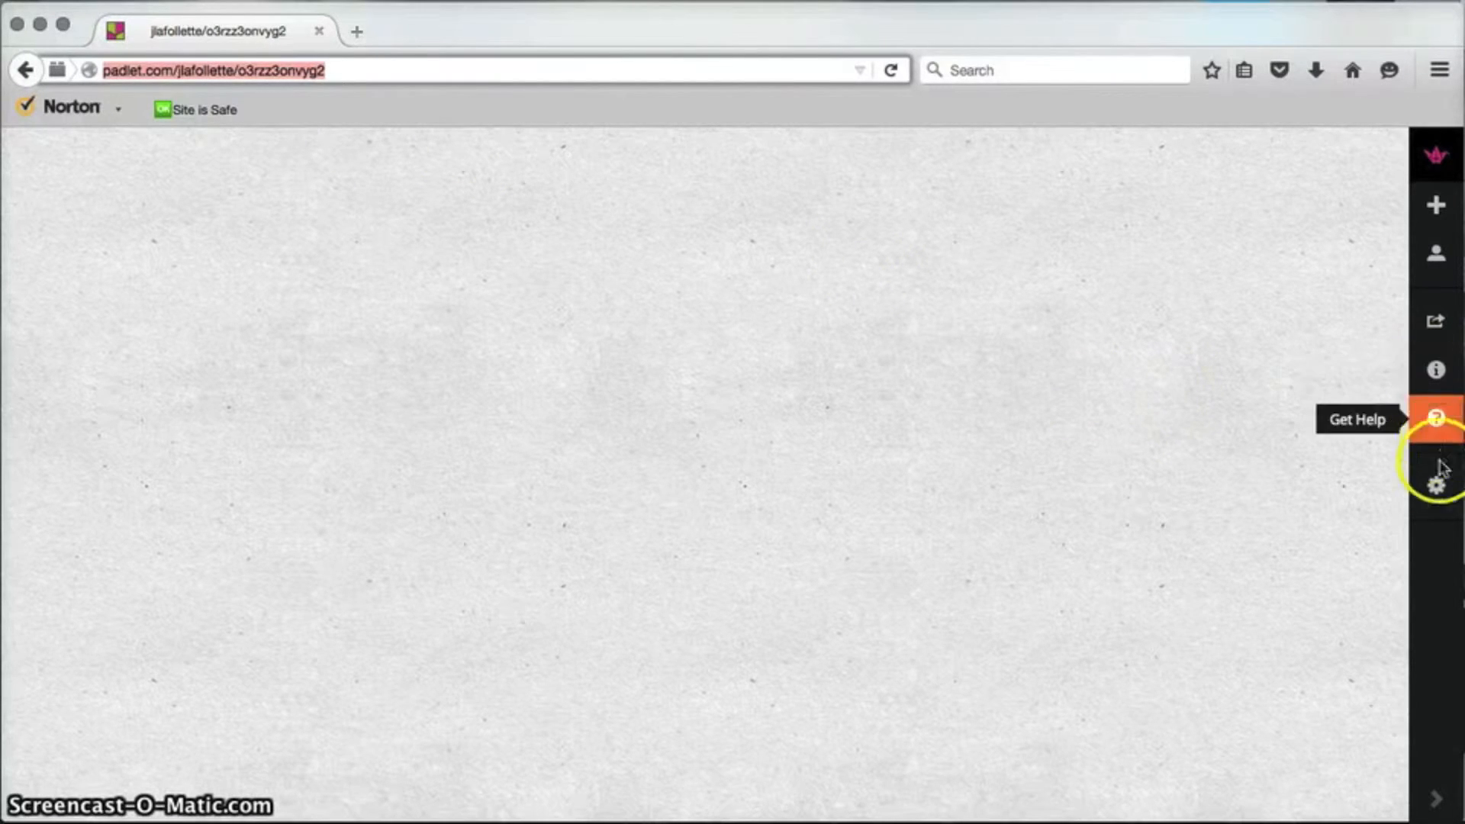
# Step: Title the padlet 'Sample Padlet' in its settings
pyautogui.click(1442, 490)
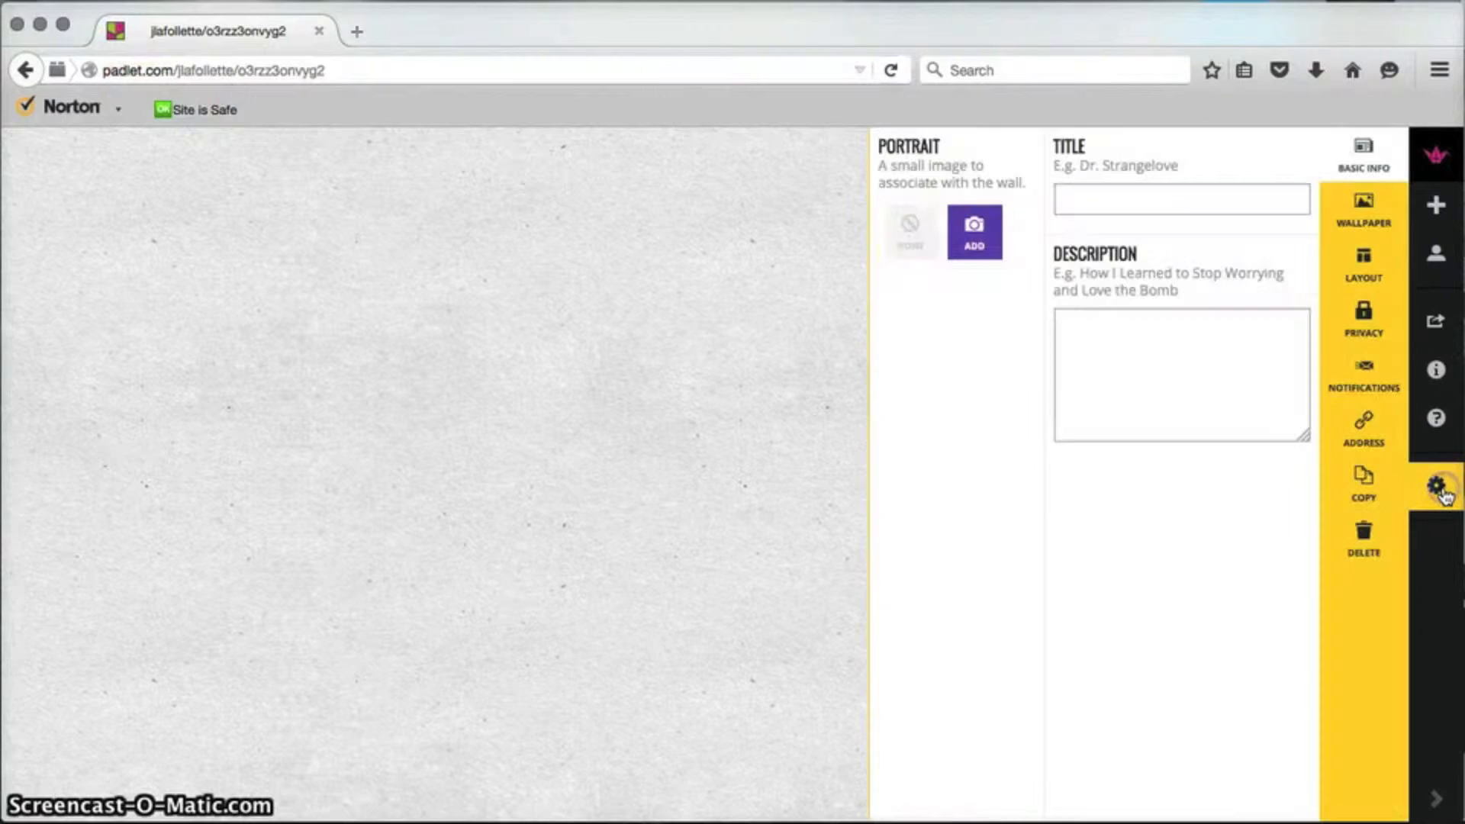
pyautogui.click(1201, 198)
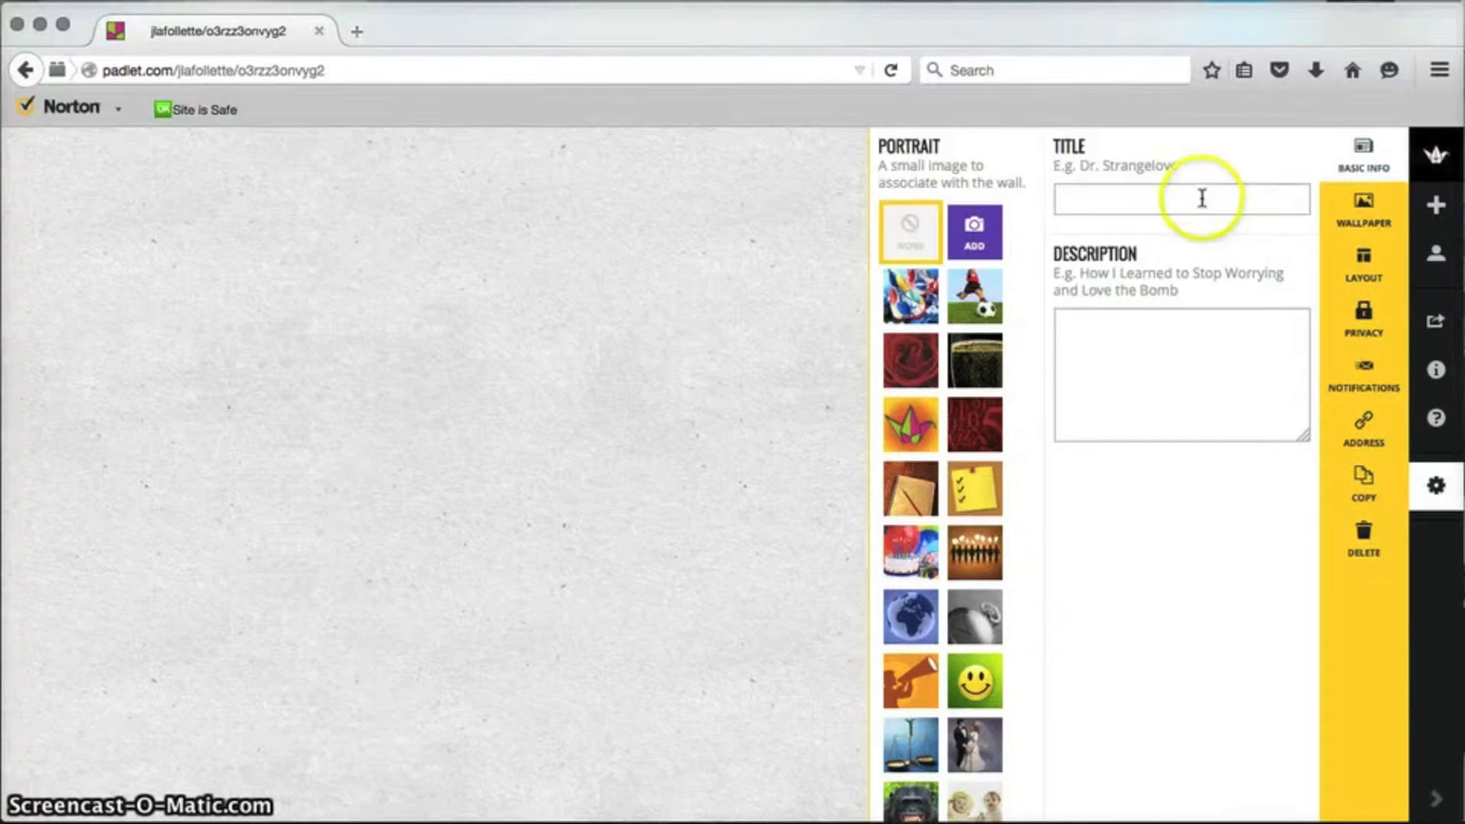
pyautogui.write('S')
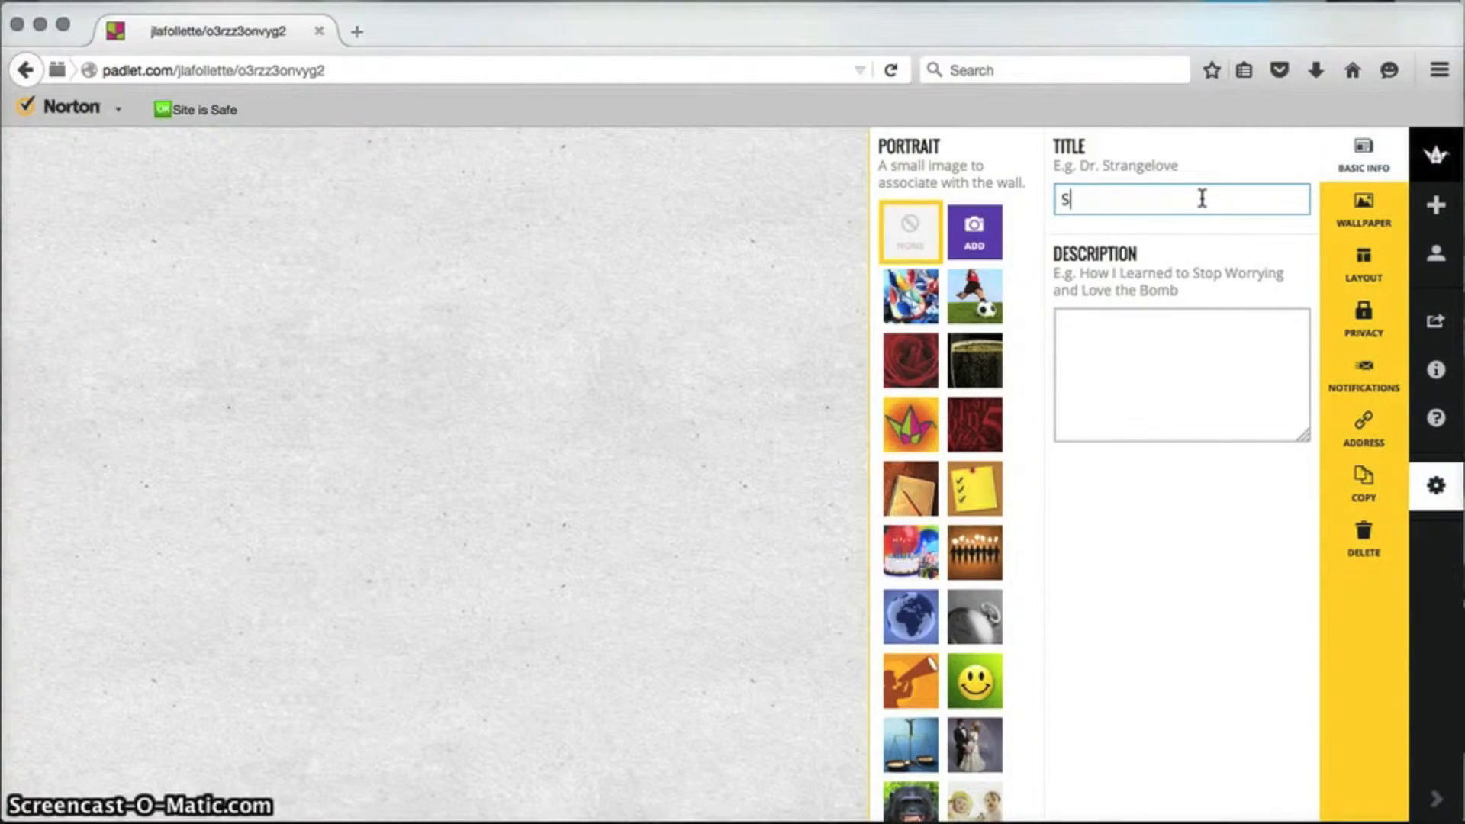
pyautogui.write('ample Padlet')
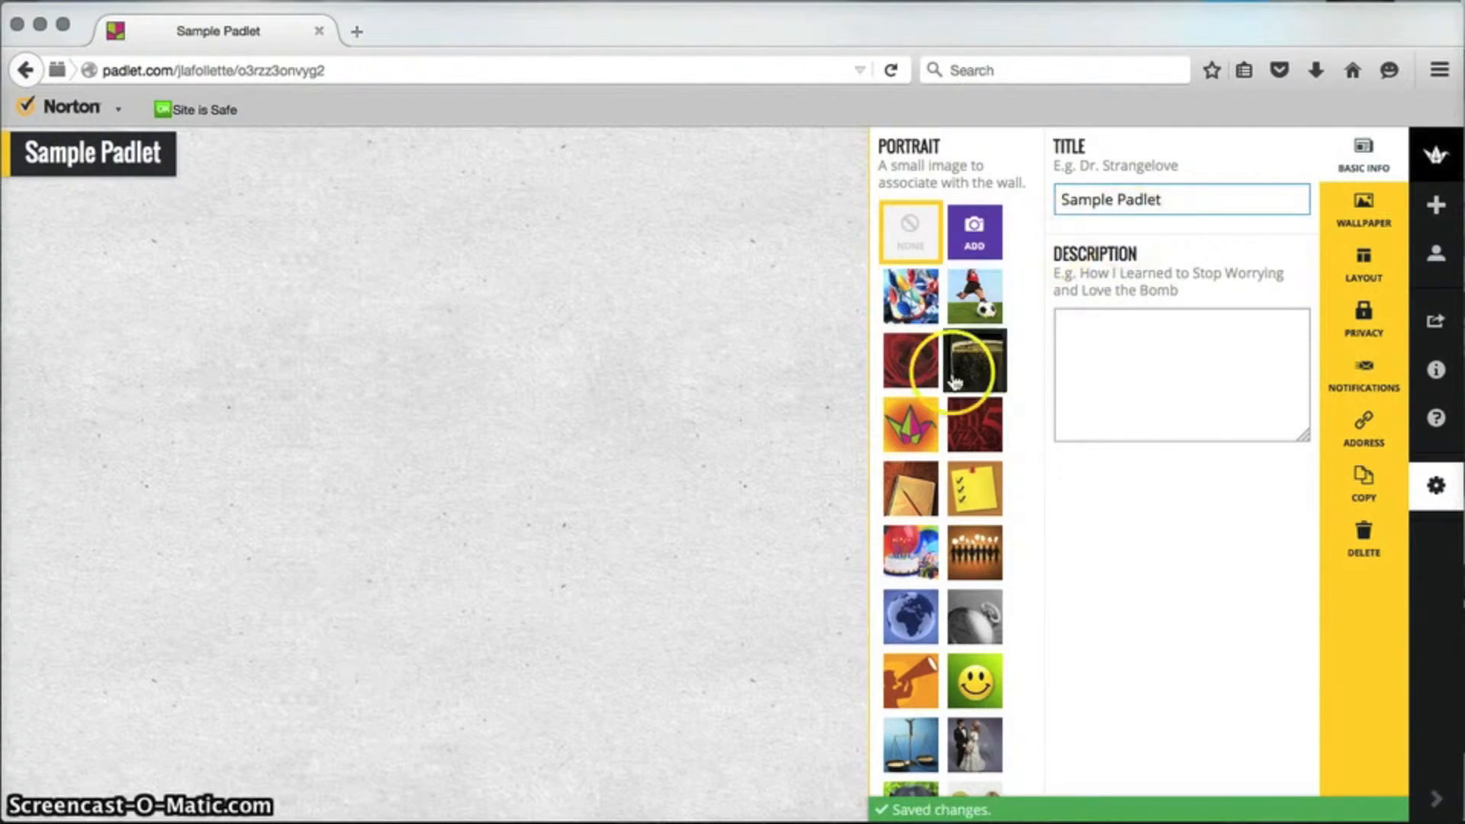
# Step: Set the brown notepad image as the padlet's portrait, after trying the yellow checklist
pyautogui.scroll(-5, 946, 474)
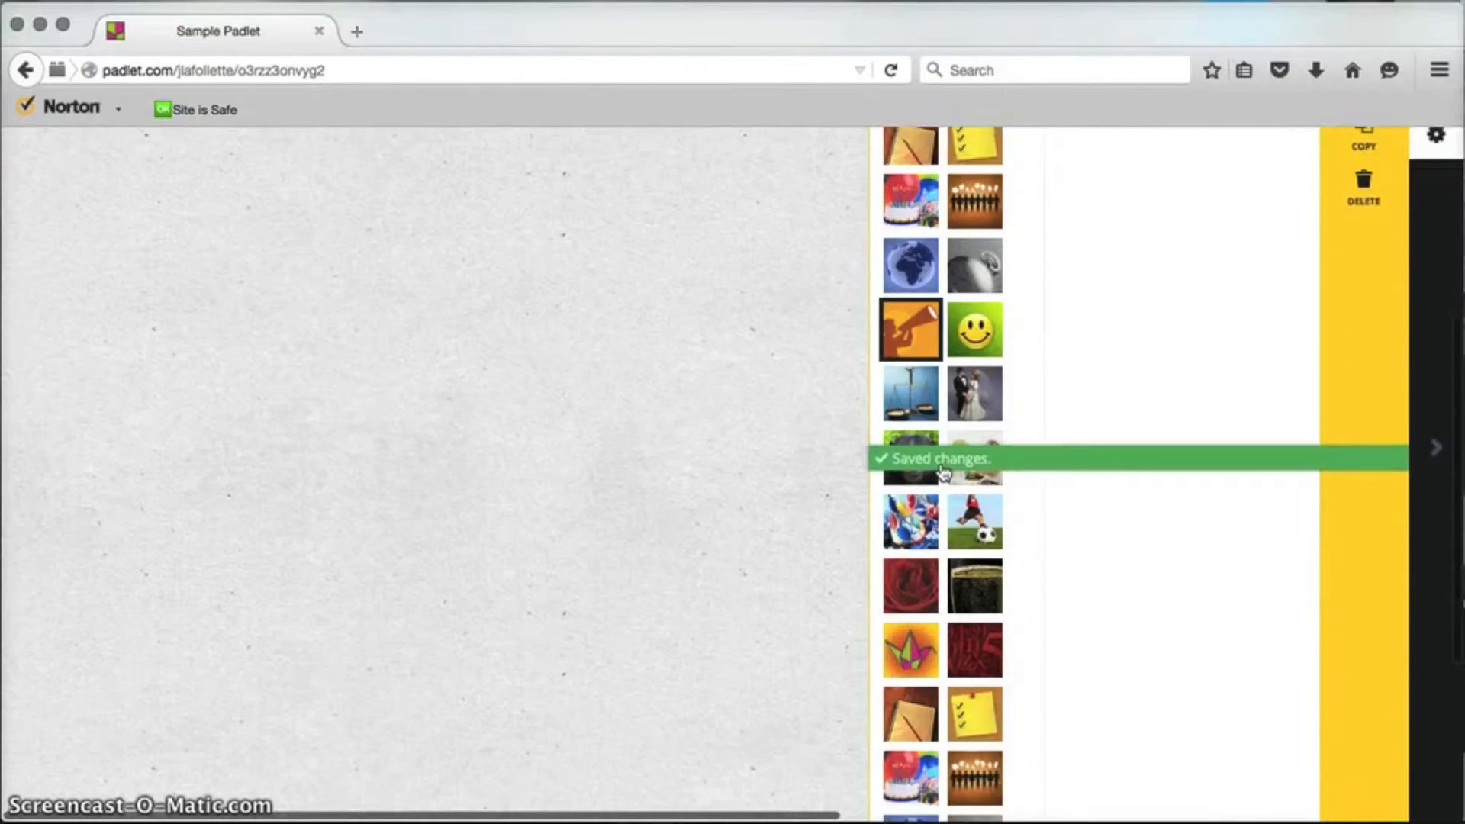
pyautogui.scroll(-1, 954, 481)
pyautogui.click(977, 691)
pyautogui.click(897, 687)
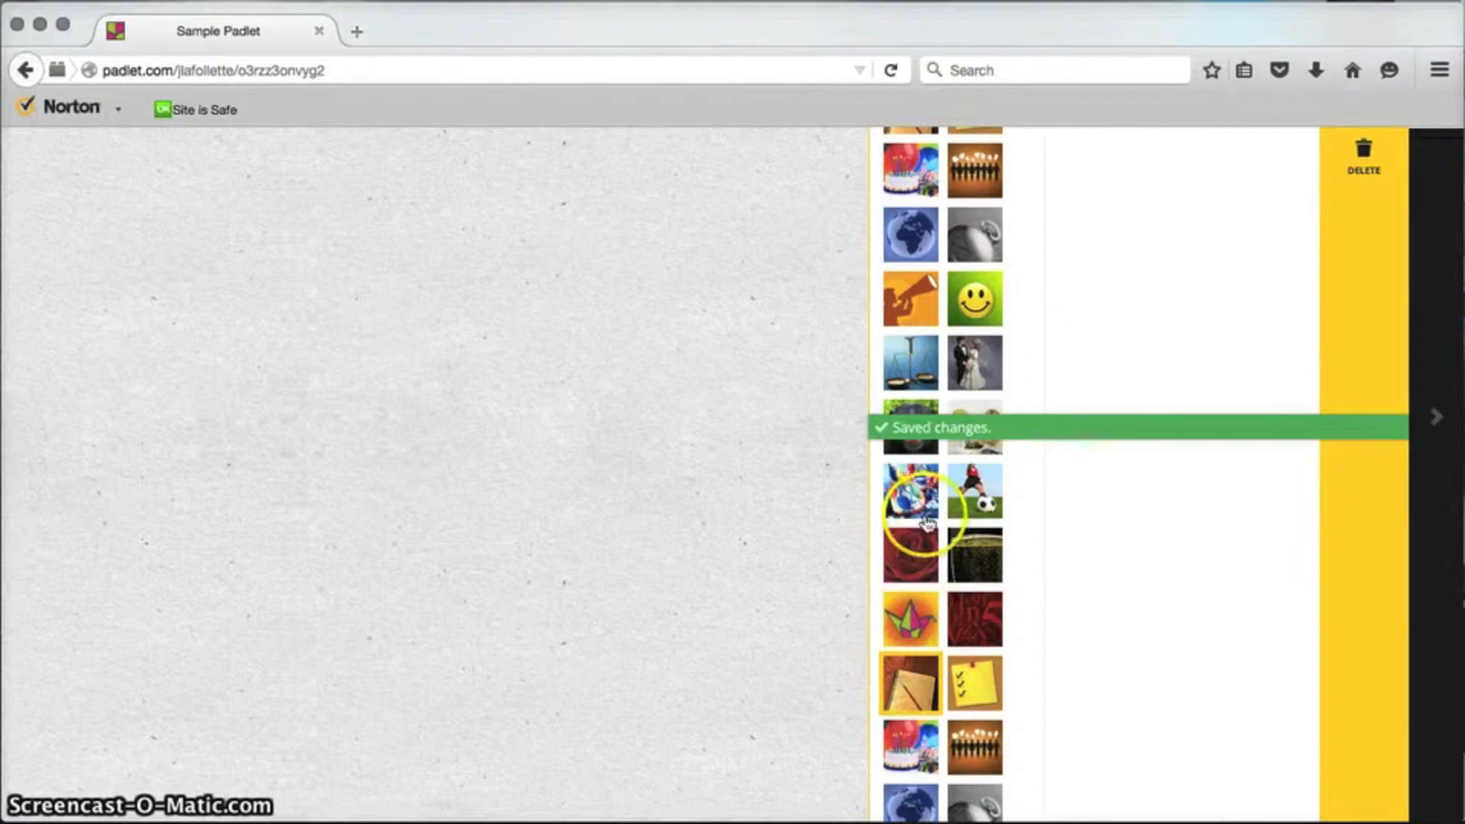
pyautogui.click(908, 227)
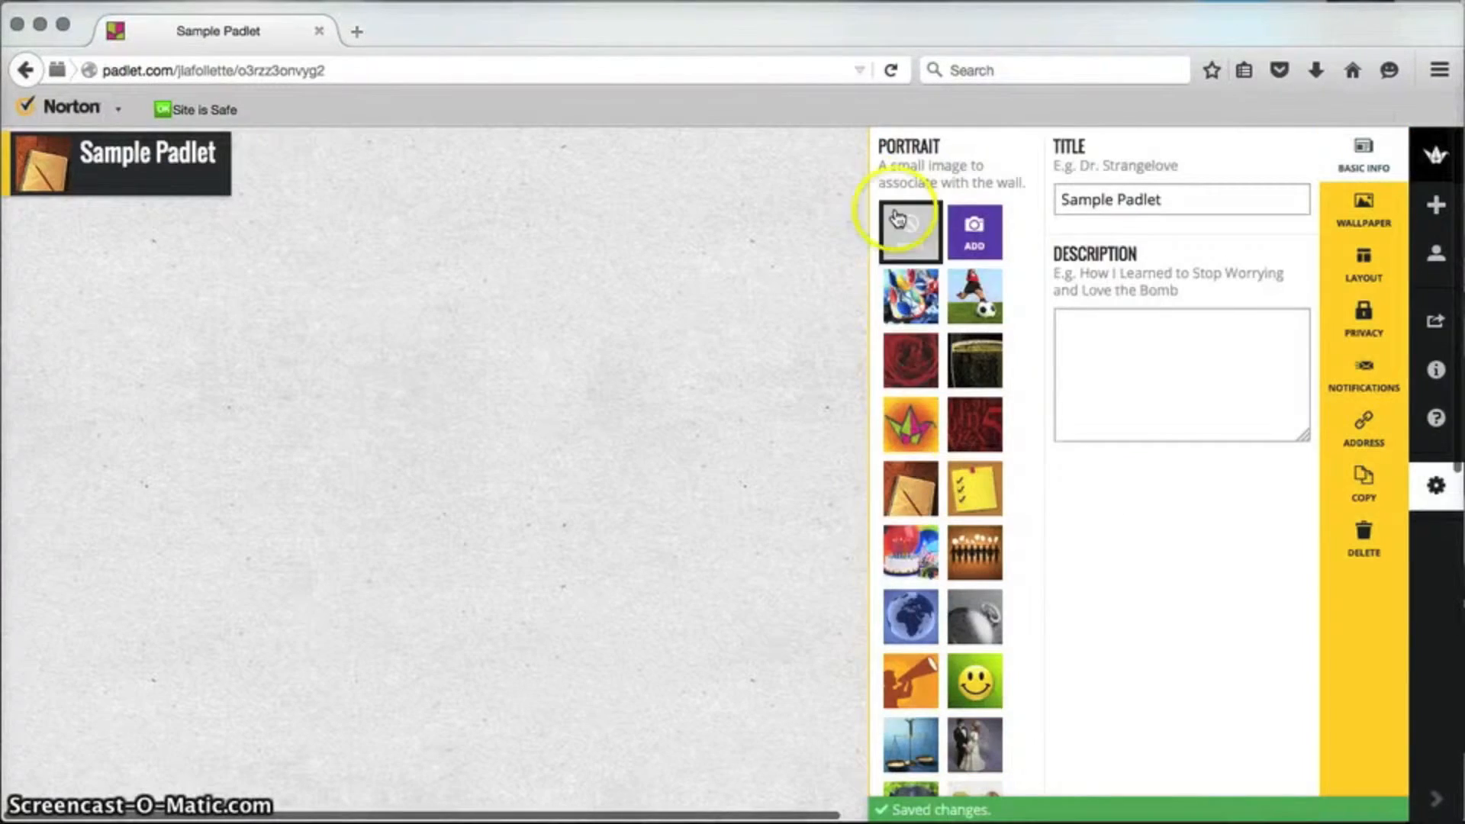
pyautogui.click(912, 306)
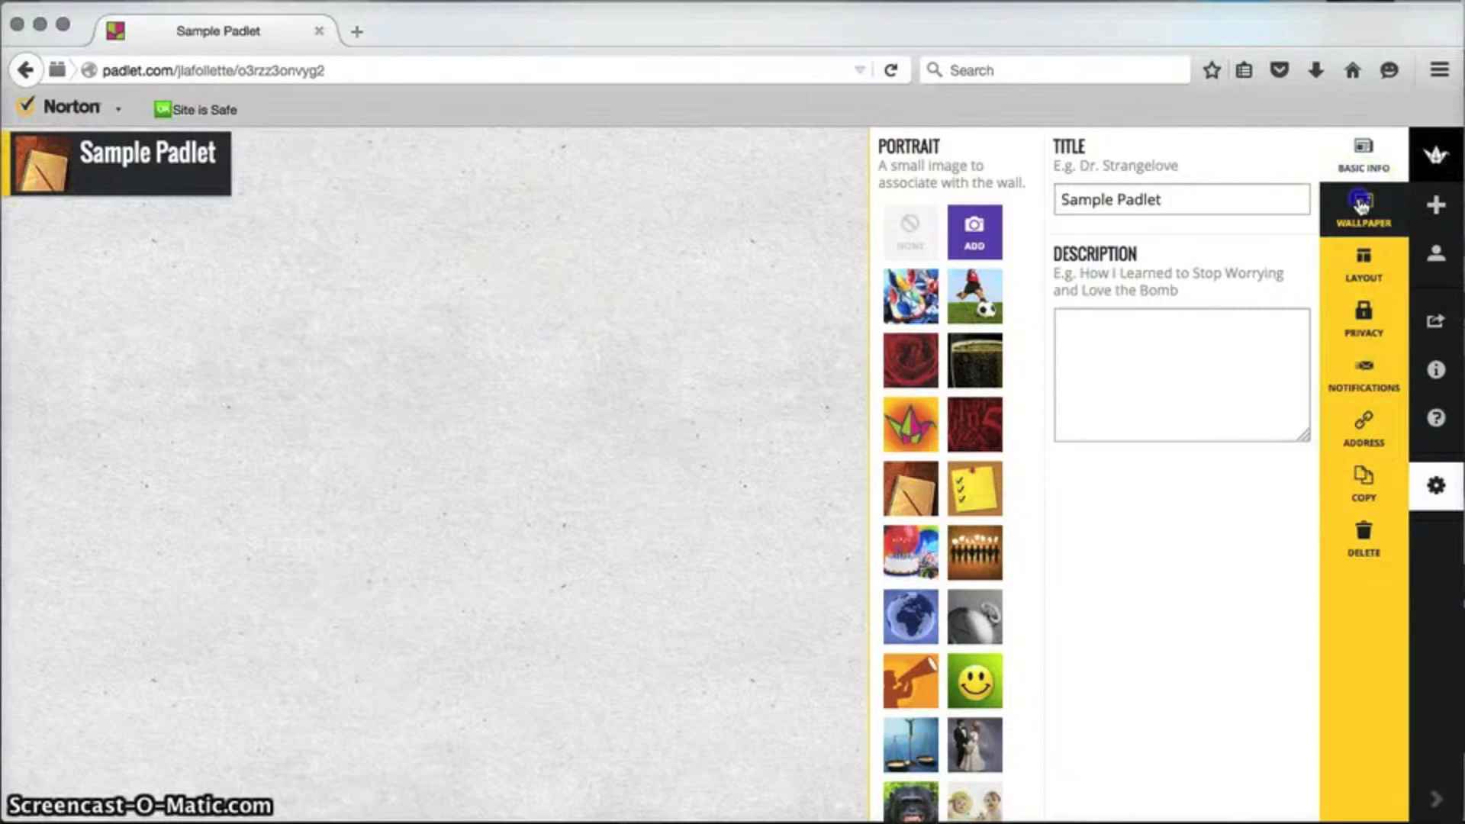
# Step: Browse the wallpaper thumbnails and apply the Map wallpaper
pyautogui.click(1363, 205)
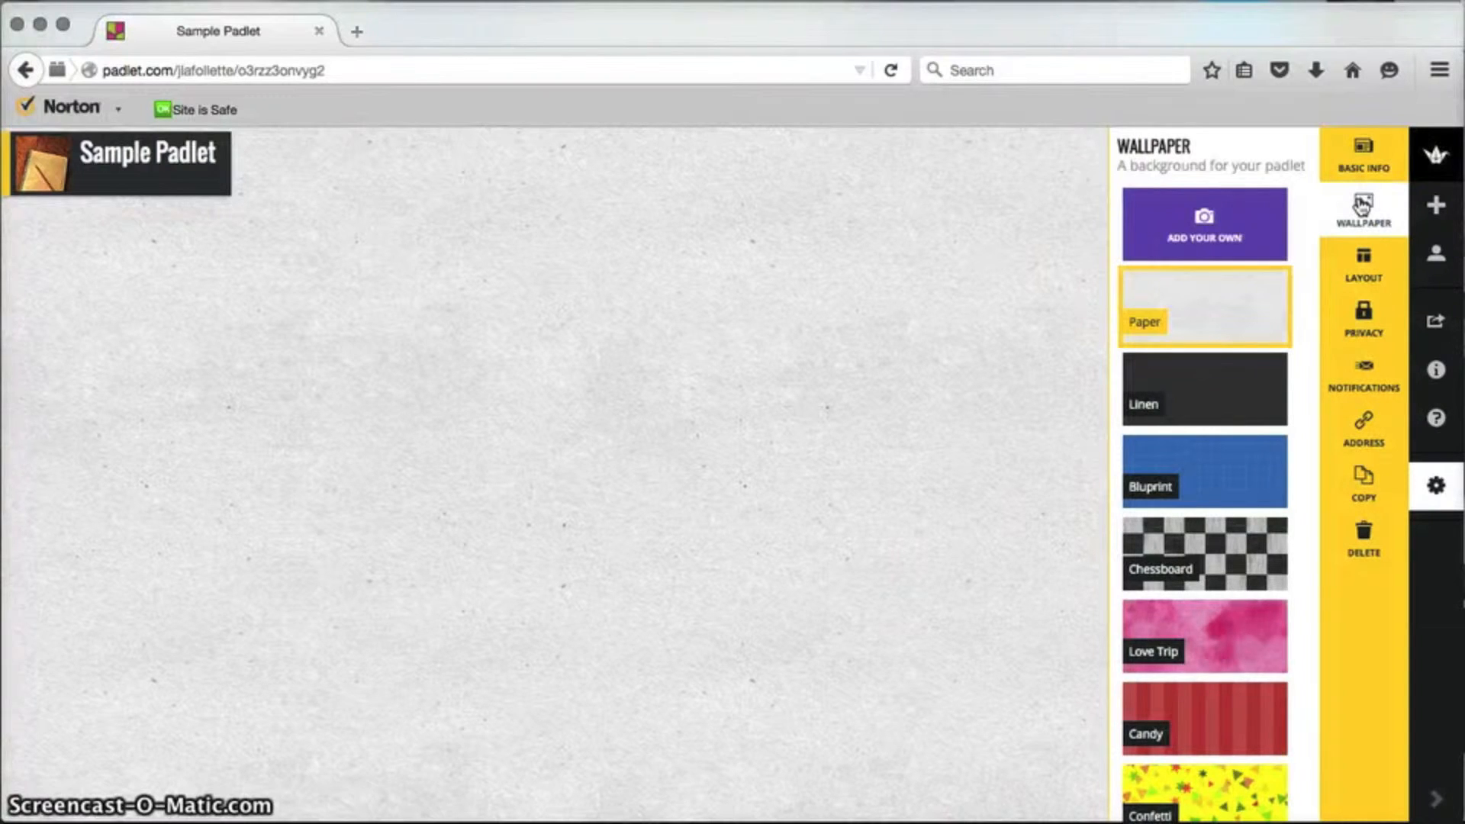
pyautogui.scroll(-5, 1216, 561)
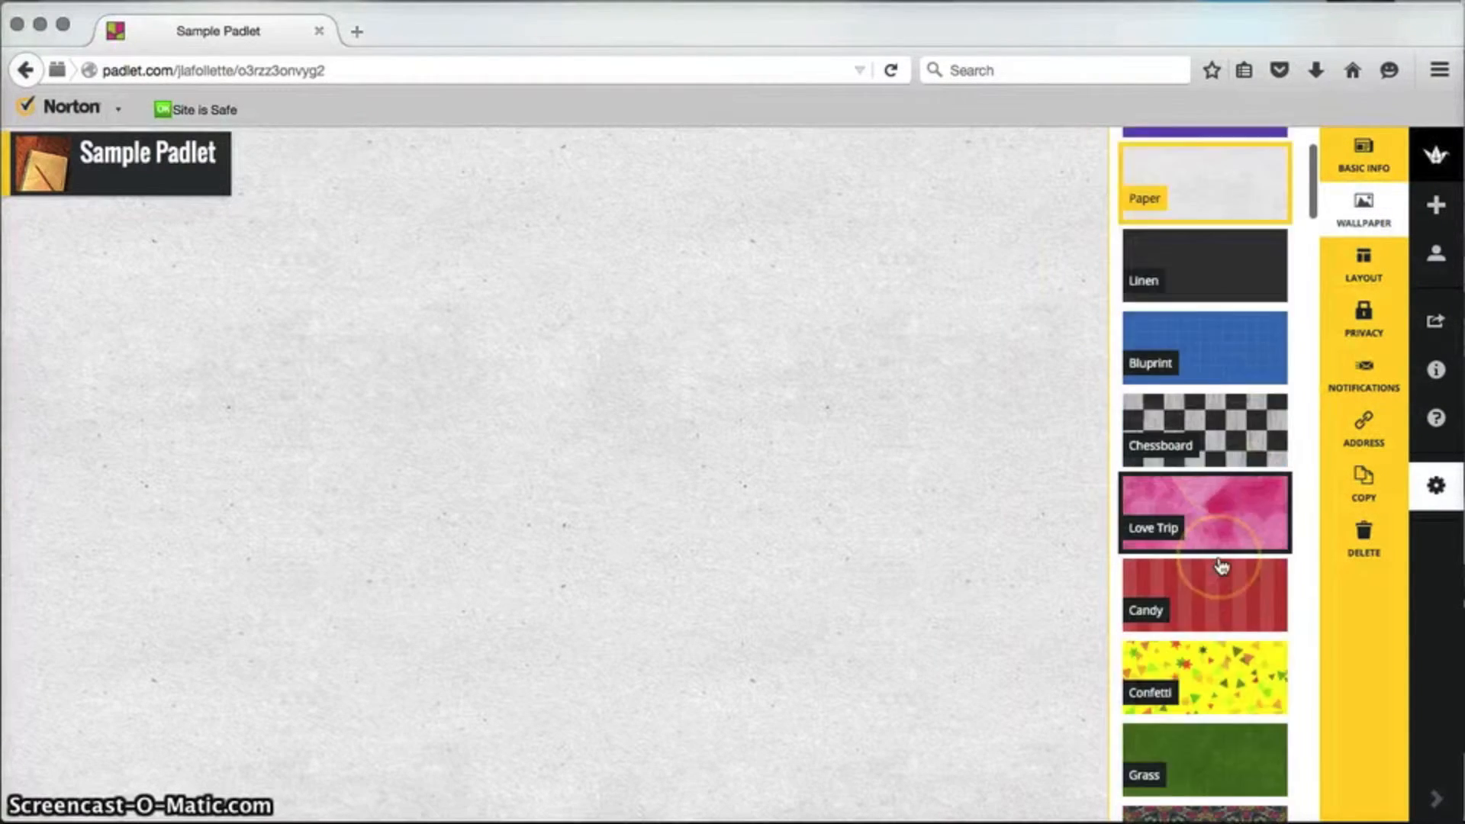
pyautogui.scroll(-7, 1221, 564)
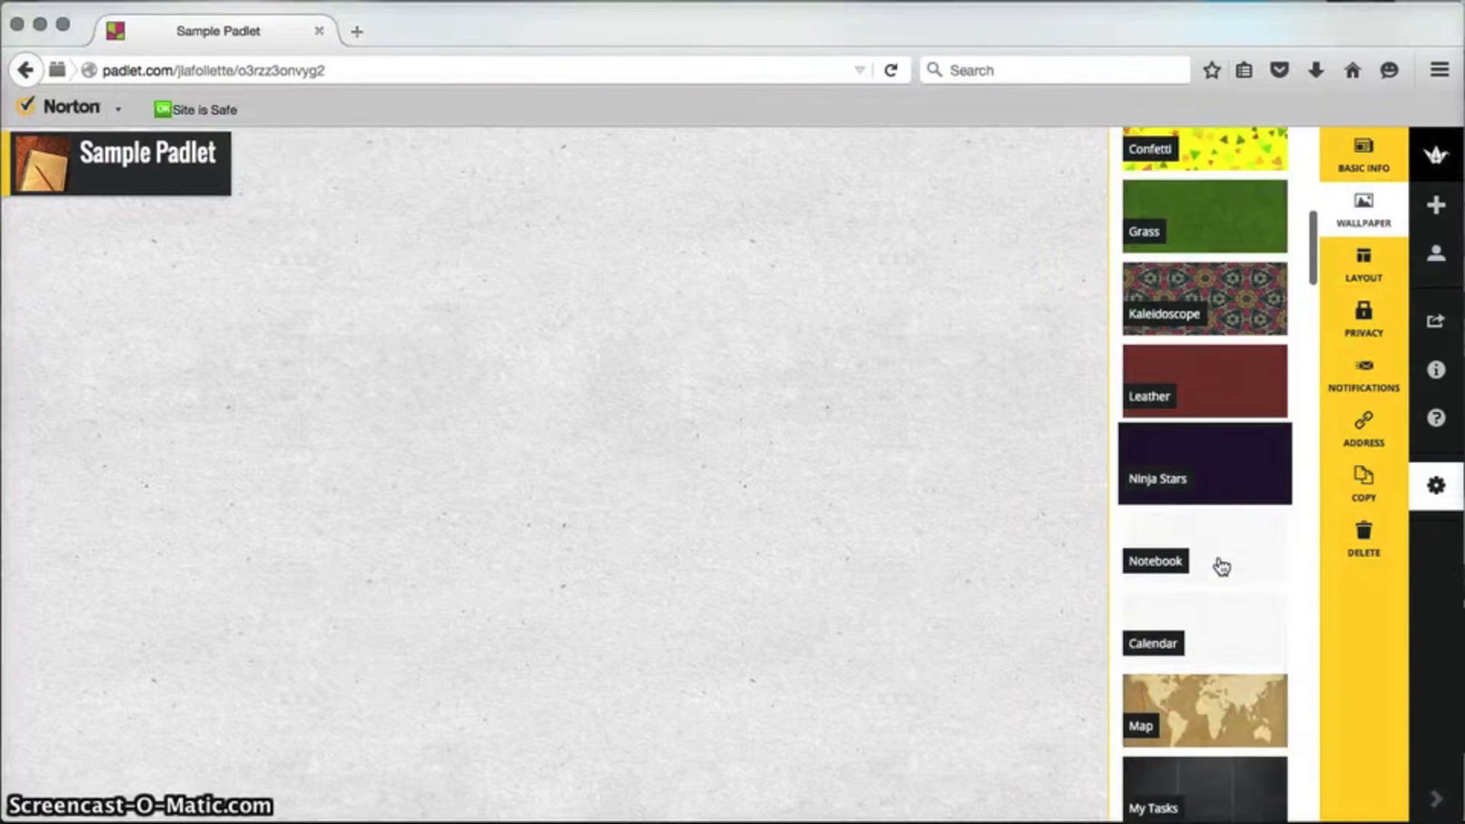
pyautogui.click(1208, 510)
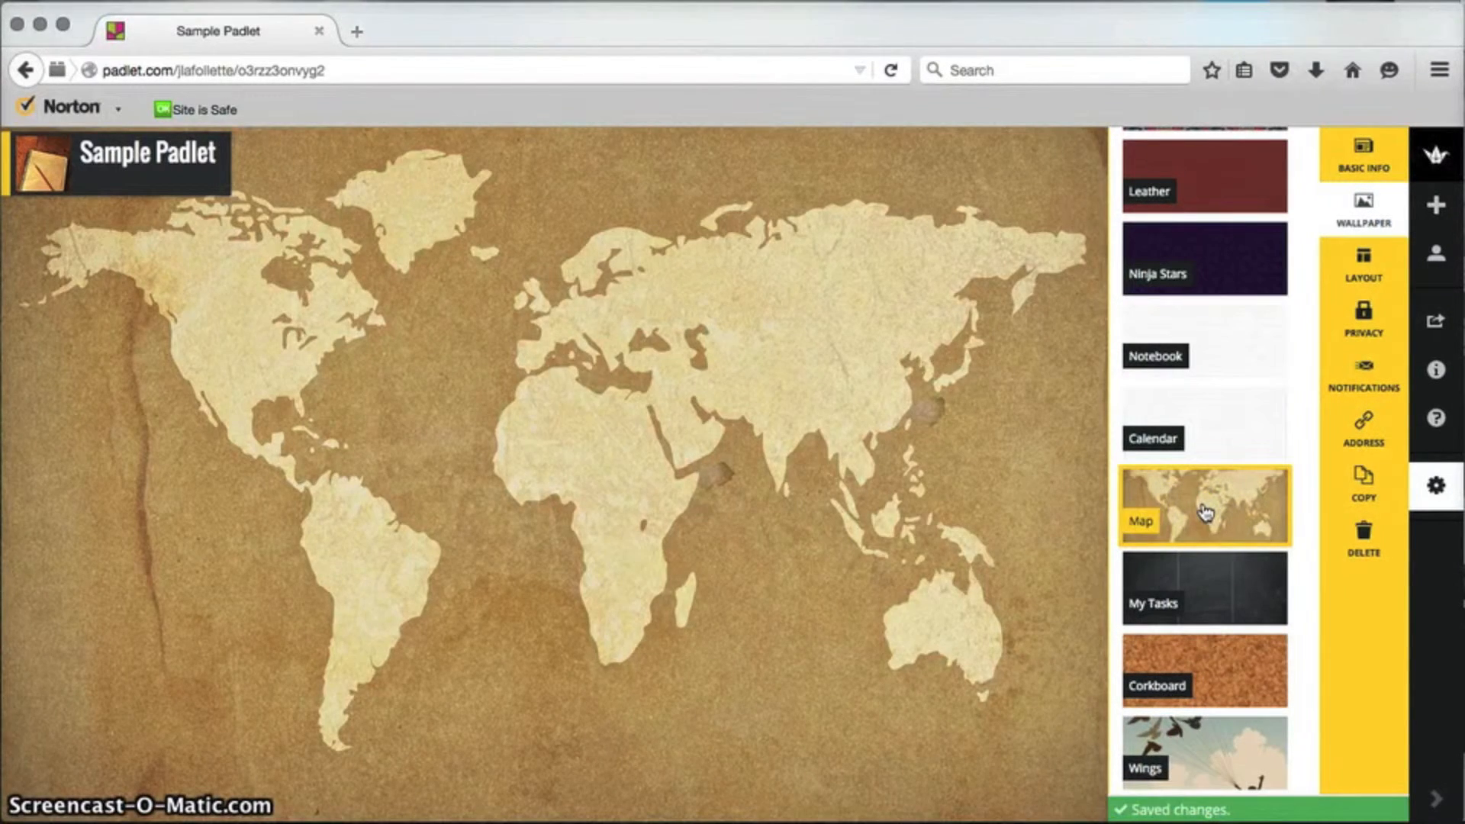
# Step: Try the Sunset wallpaper, then settle on the parchment-style Scroll wallpaper
pyautogui.scroll(-7, 1213, 591)
pyautogui.scroll(-9, 1221, 601)
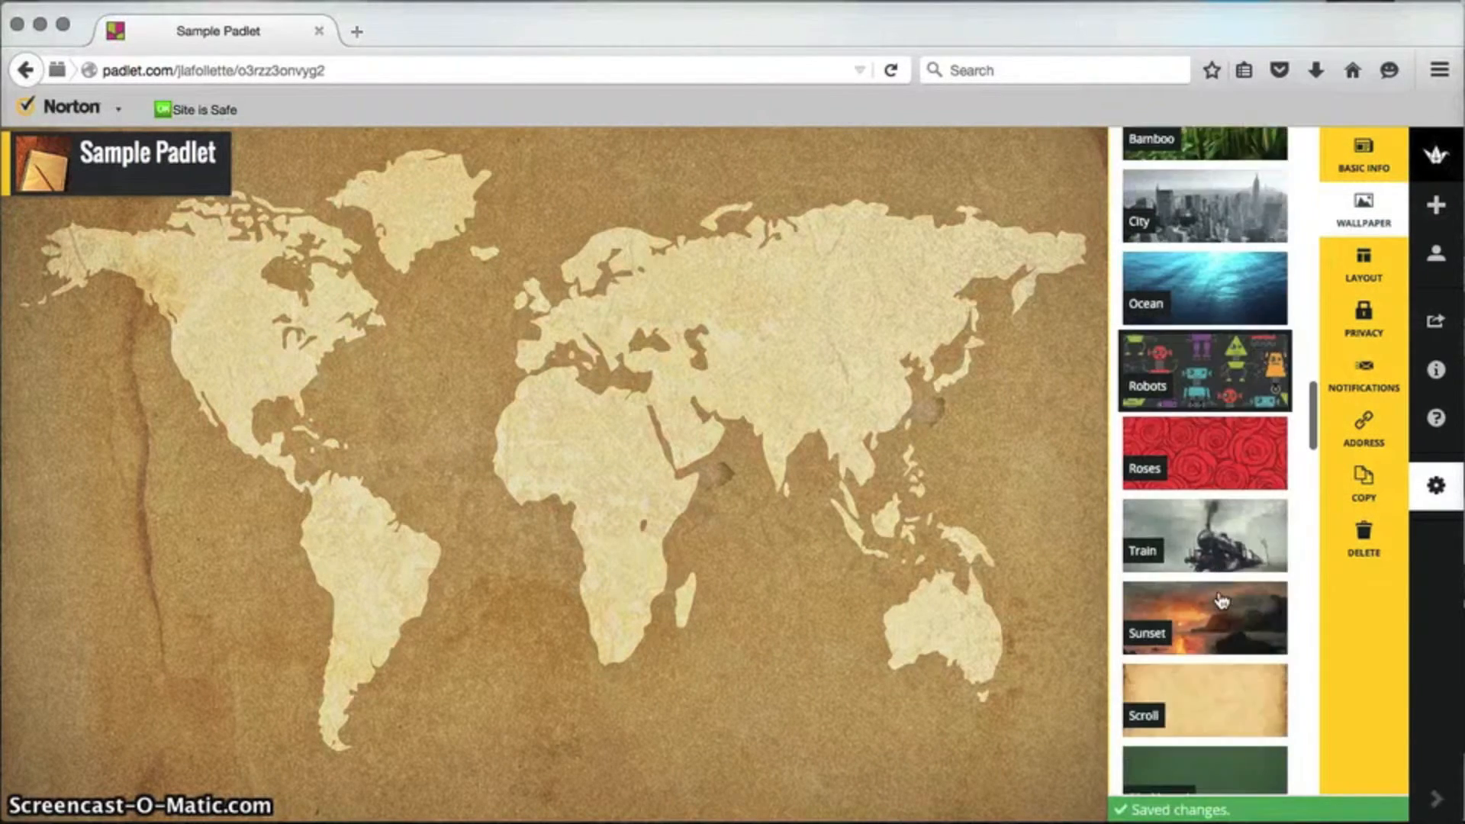
pyautogui.scroll(-2, 1221, 600)
pyautogui.click(1213, 568)
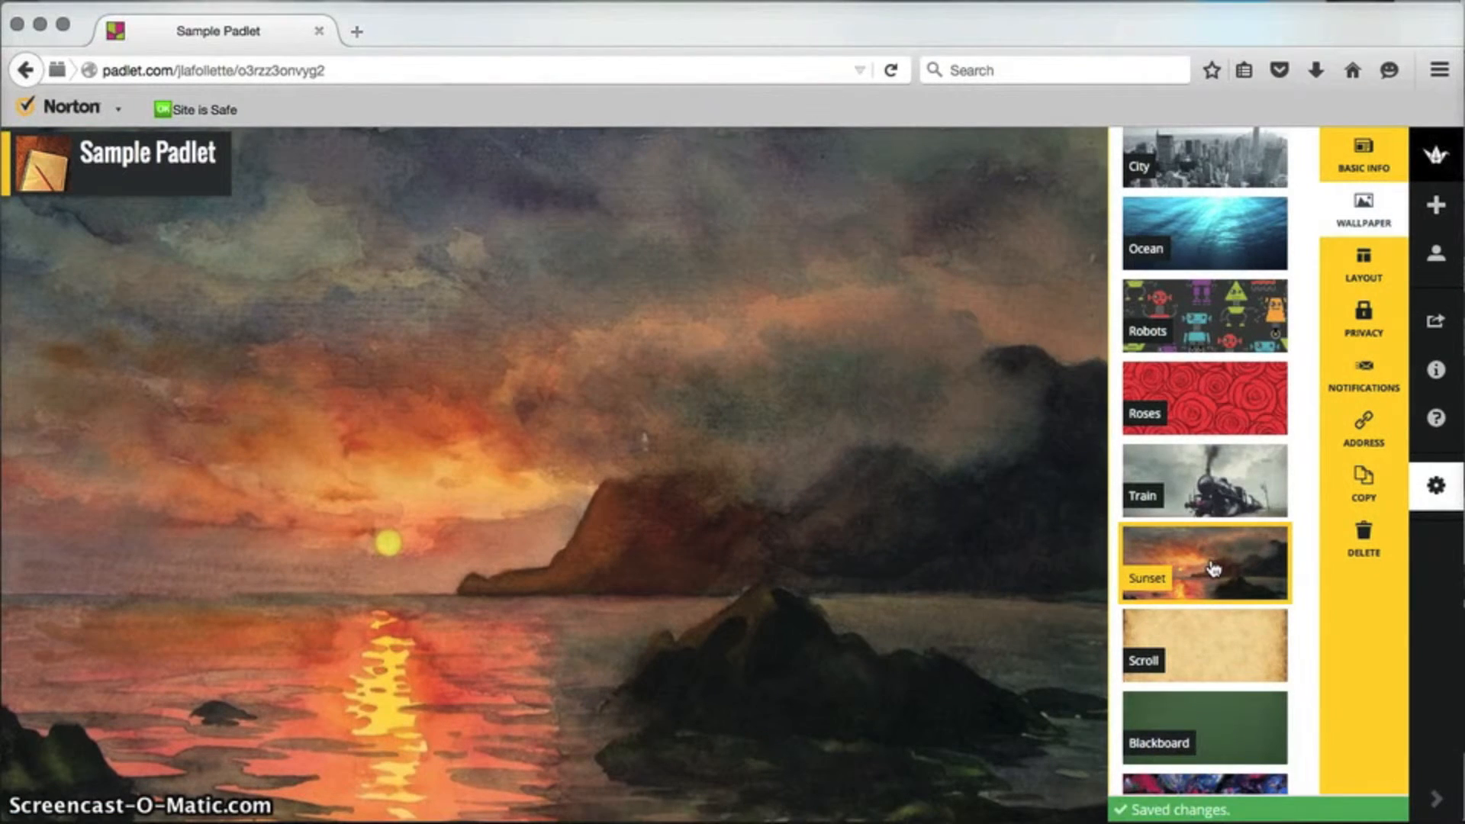
pyautogui.scroll(-15, 1213, 568)
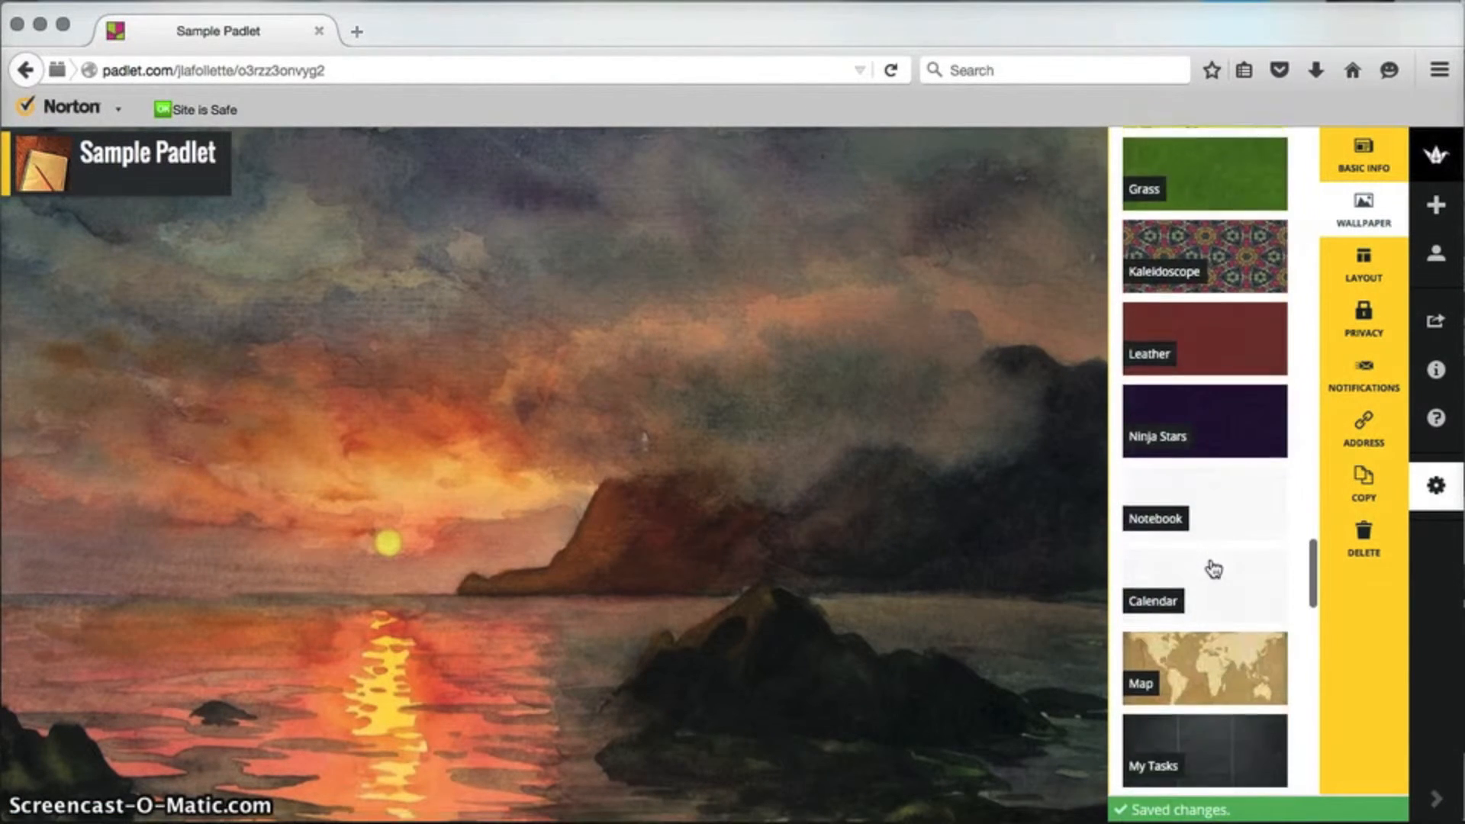
pyautogui.scroll(-15, 1214, 568)
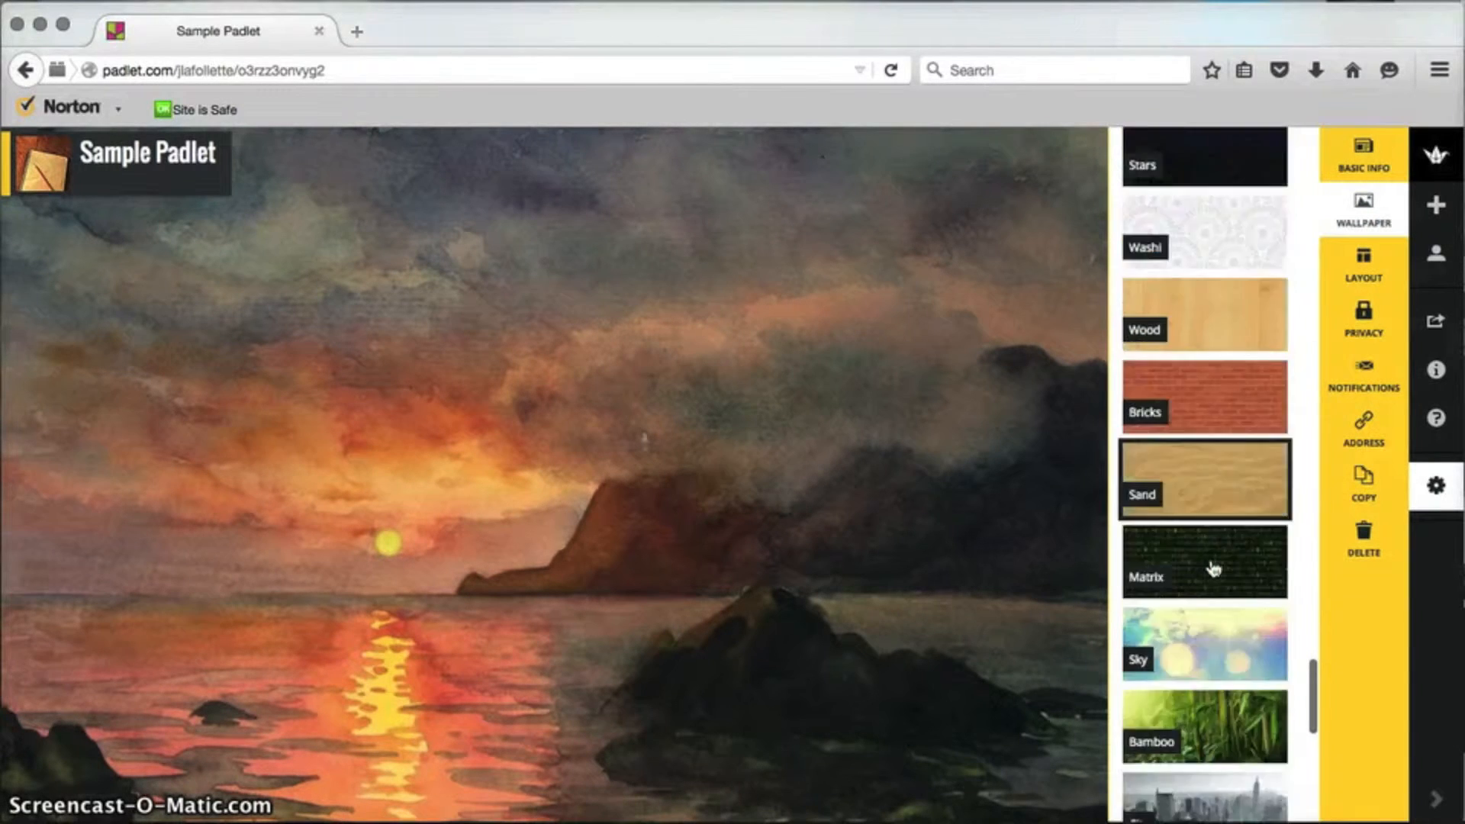
pyautogui.scroll(-5, 1213, 568)
pyautogui.scroll(-1, 1214, 569)
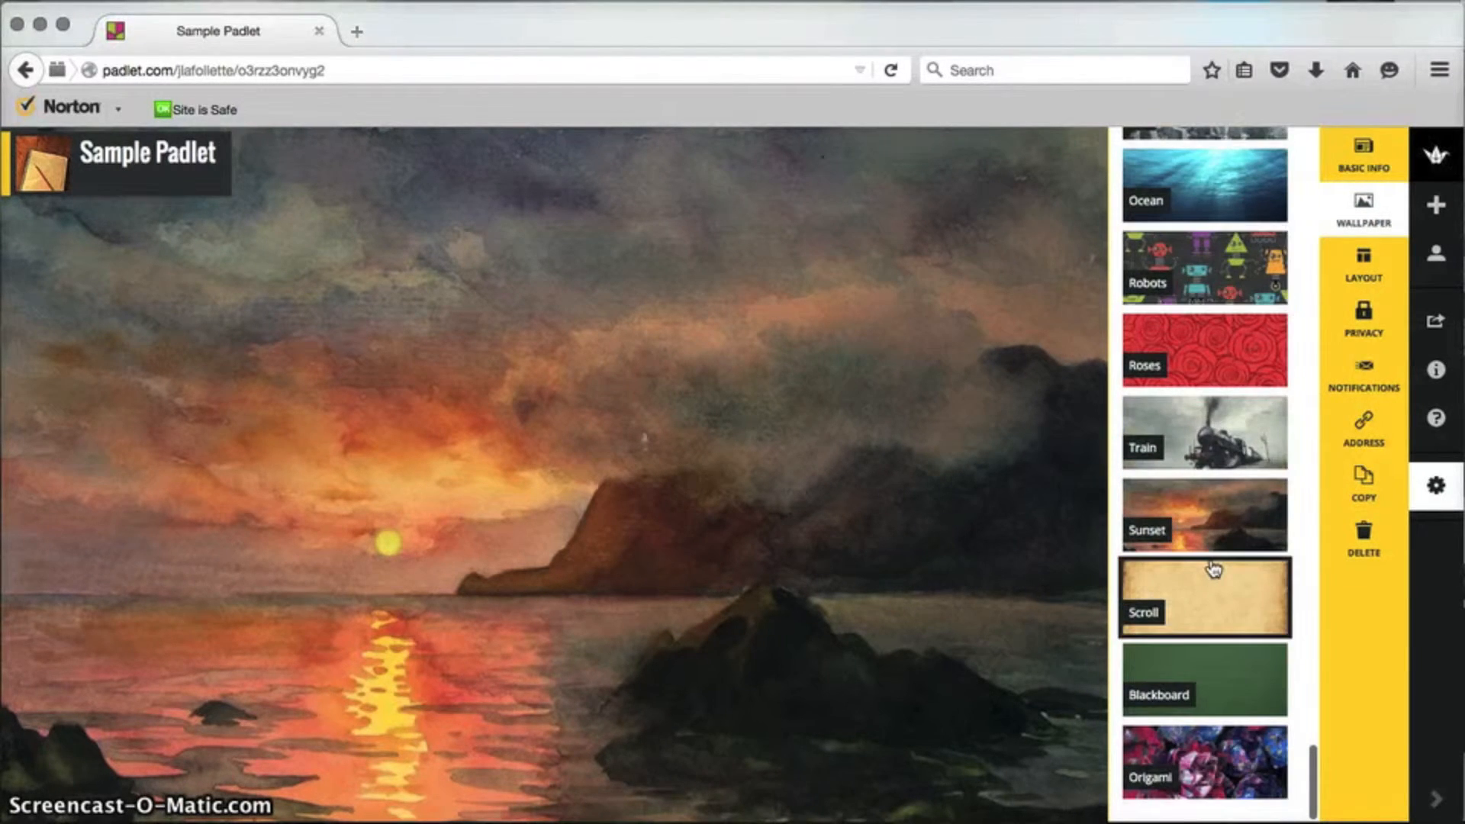
pyautogui.click(1212, 597)
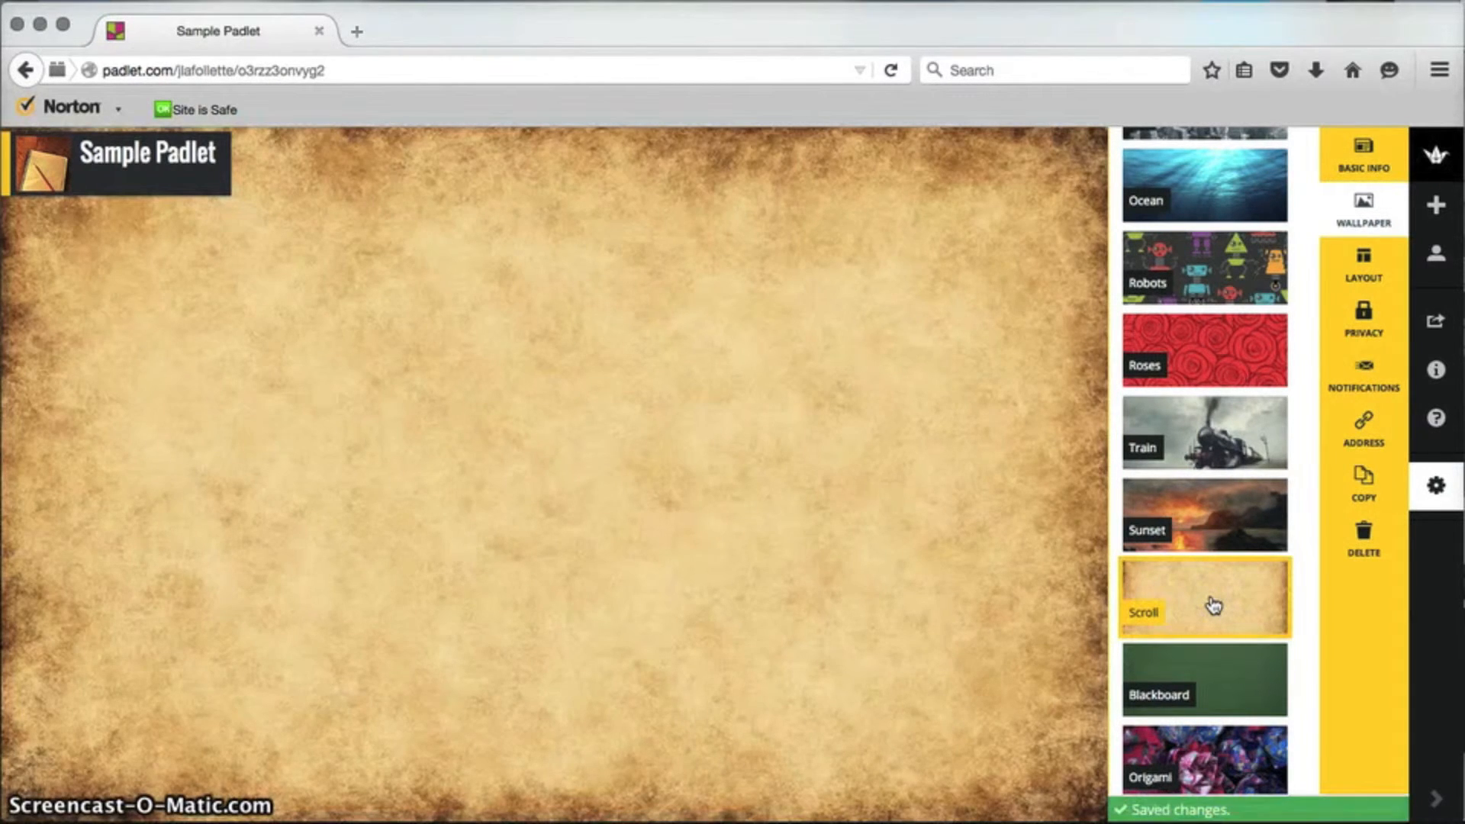
# Step: Review the Freeform, Stream and Grid layouts, keeping Freeform, then show Privacy settings
pyautogui.click(1226, 557)
pyautogui.click(1372, 264)
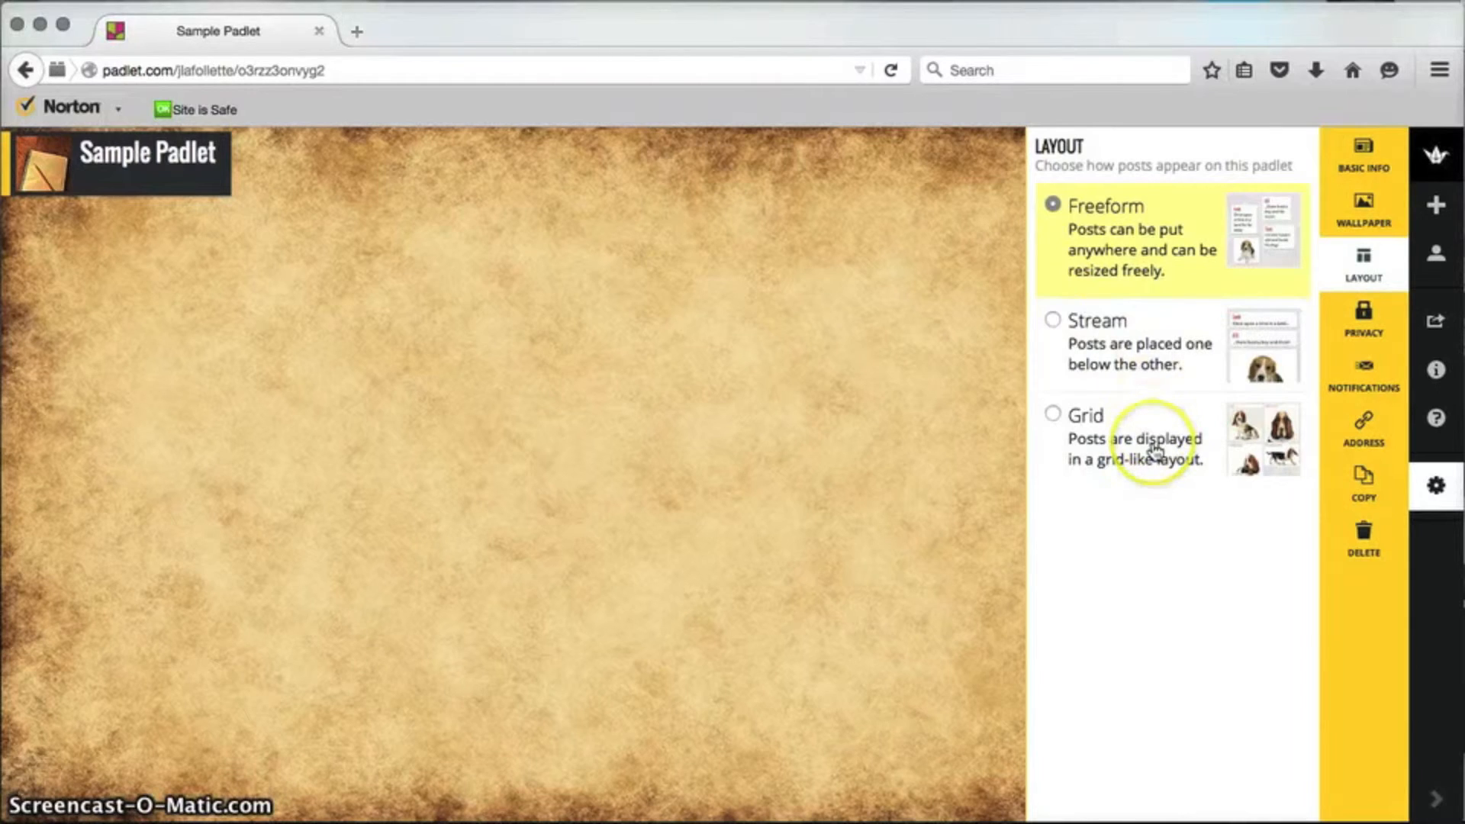
pyautogui.click(1376, 315)
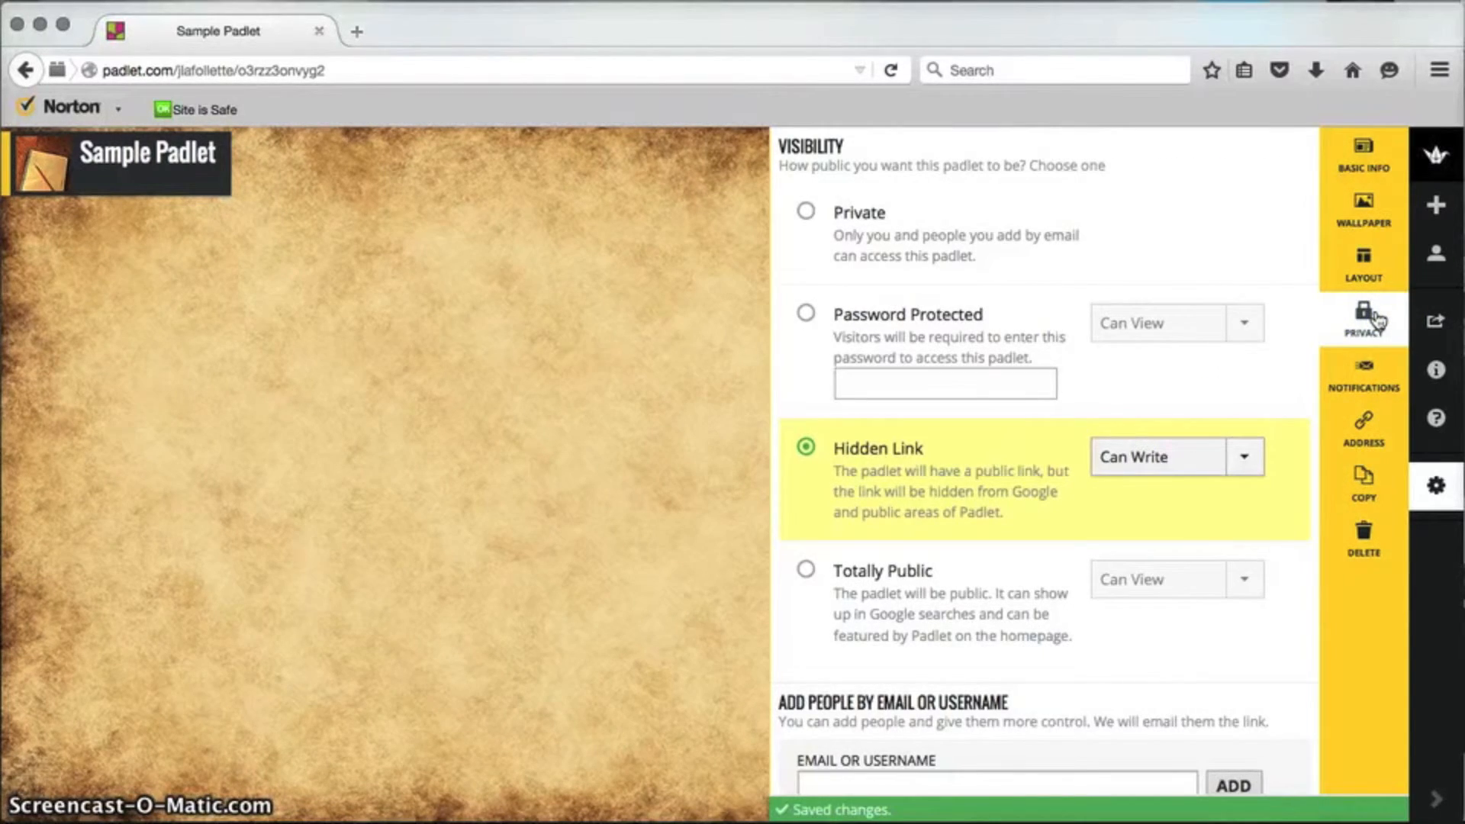
# Step: Set visibility to Password Protected with a visitor password, after briefly trying Hidden Link
pyautogui.click(908, 338)
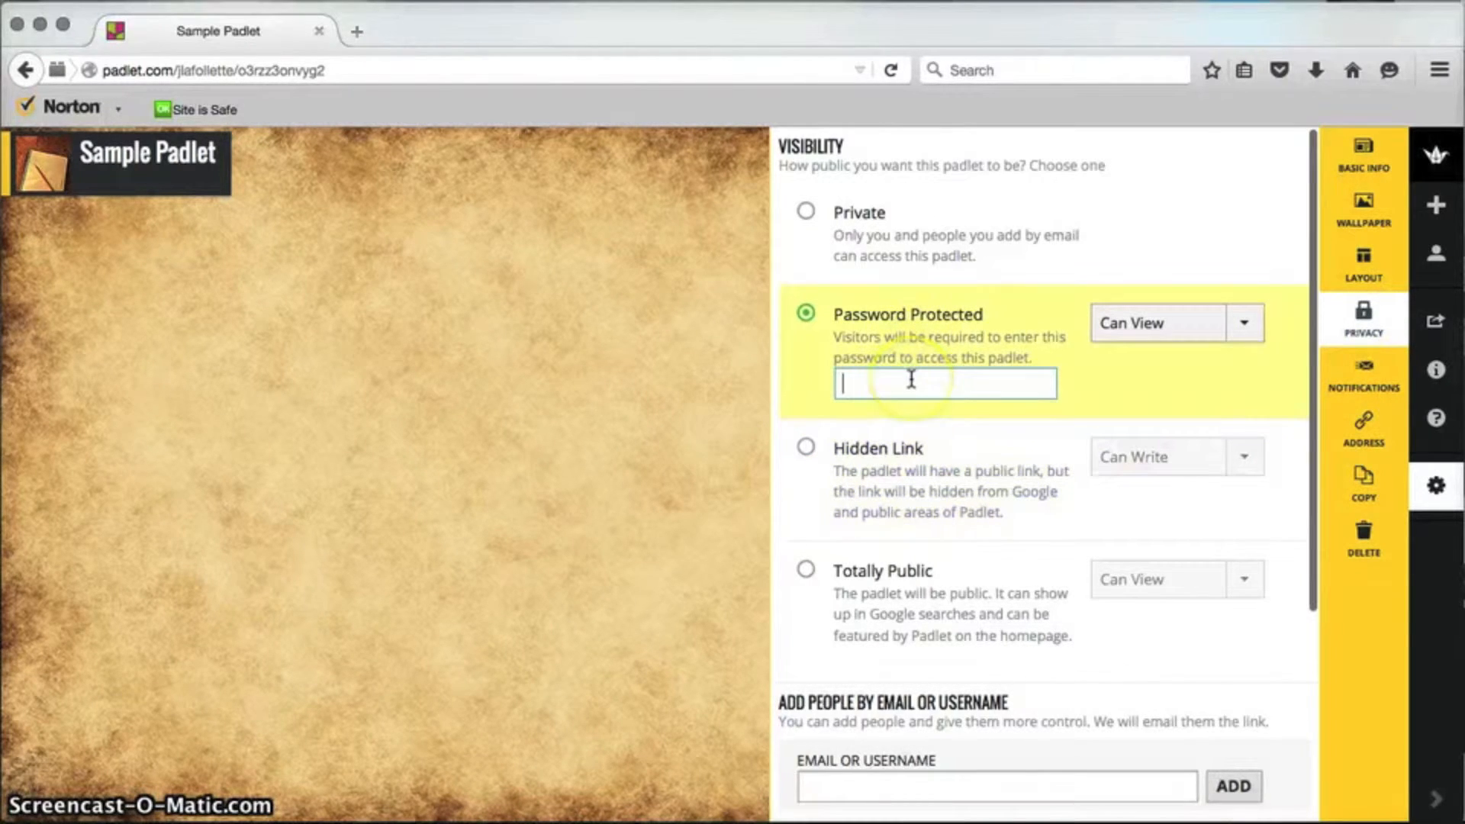
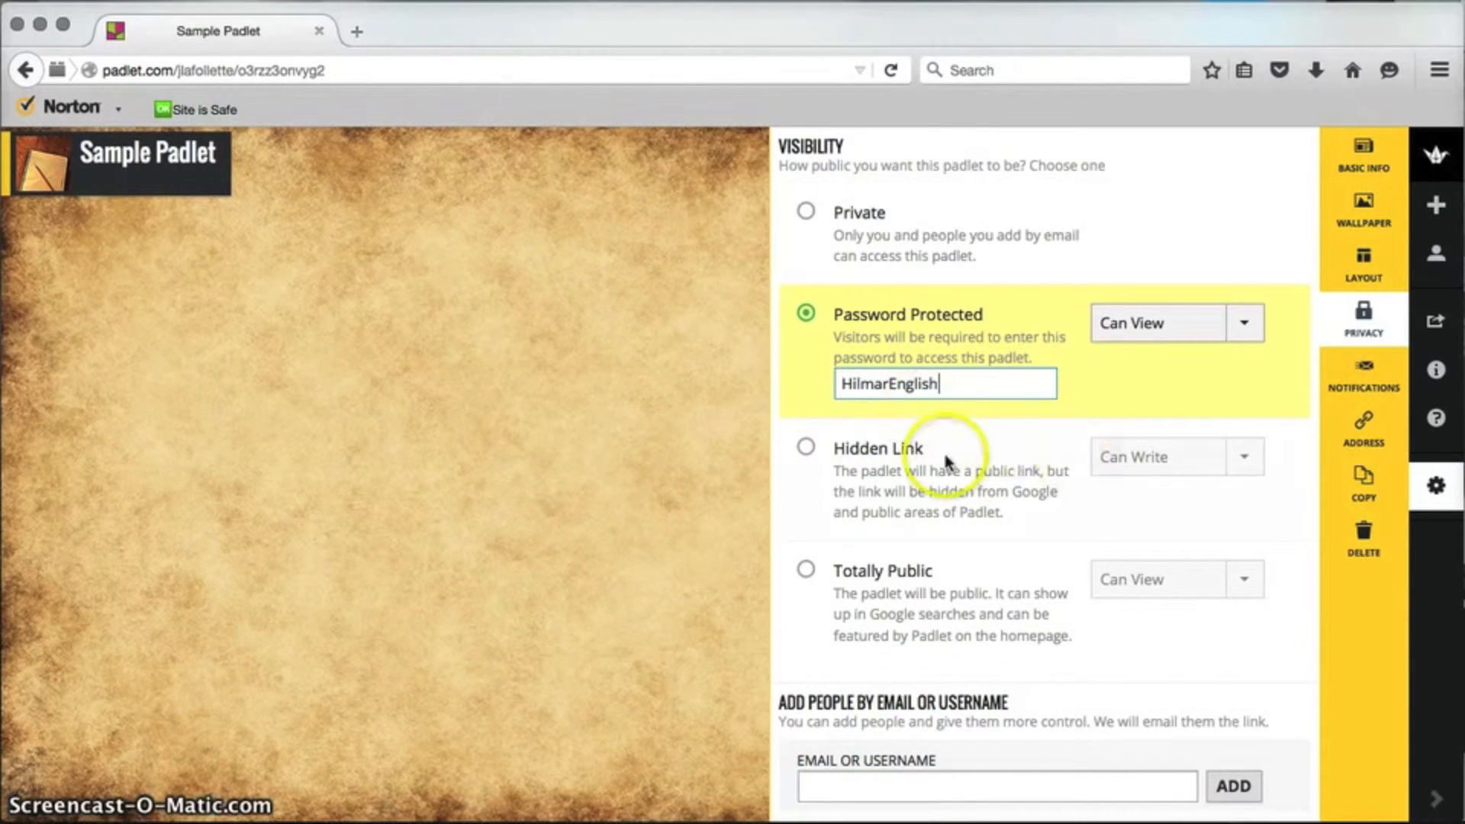
pyautogui.click(810, 451)
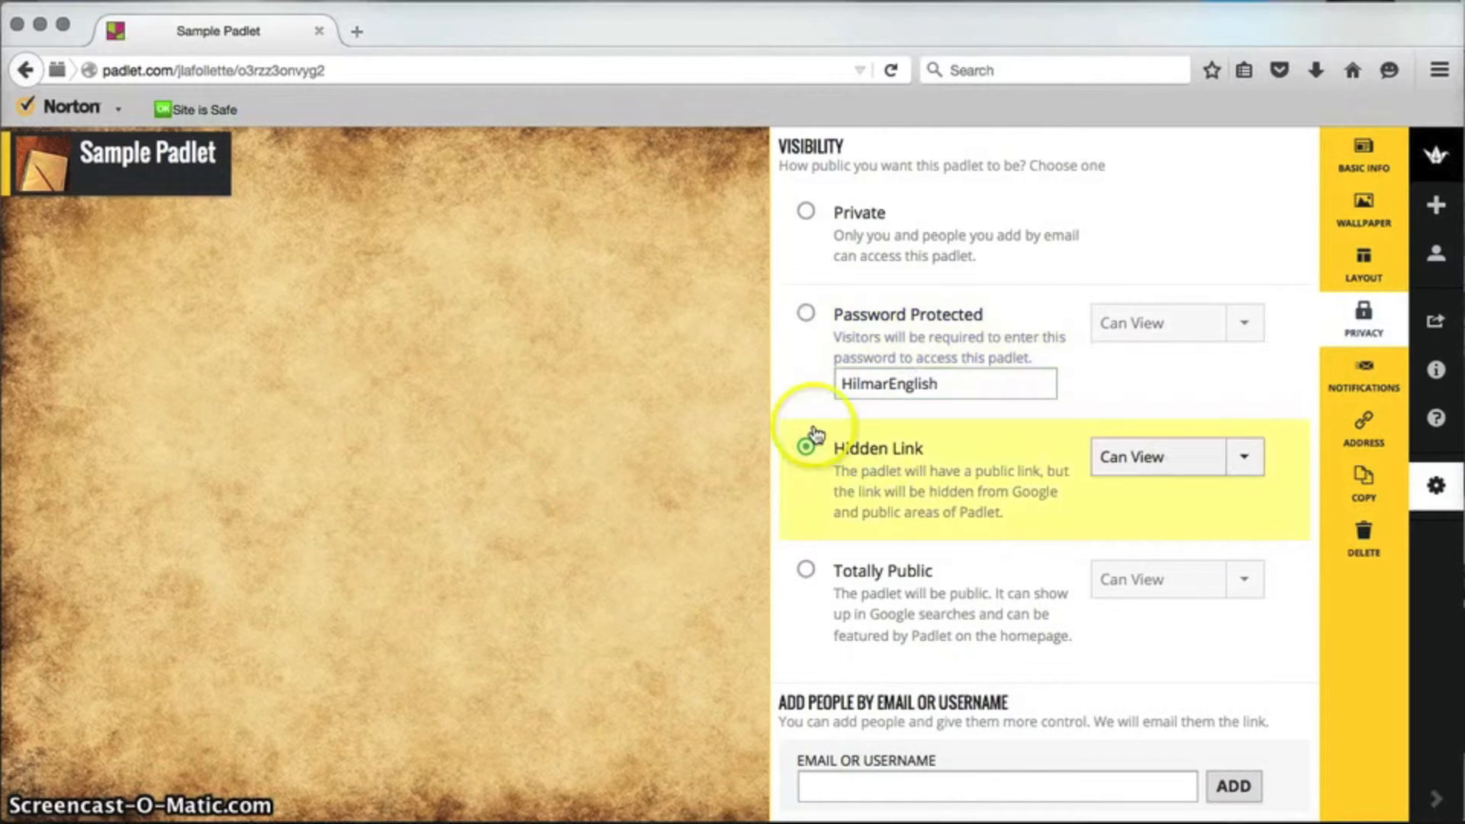
pyautogui.click(818, 314)
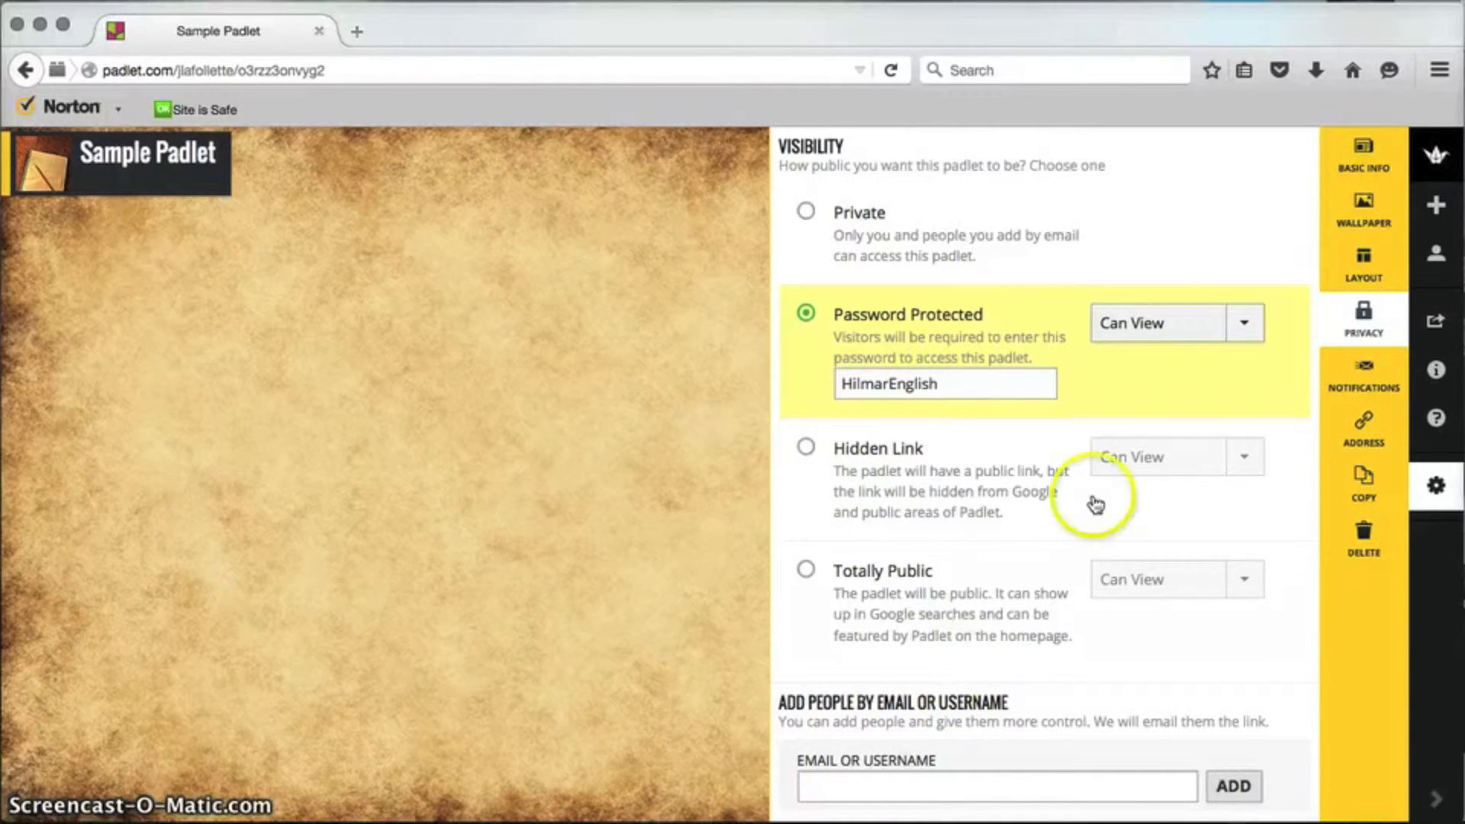
pyautogui.click(1244, 324)
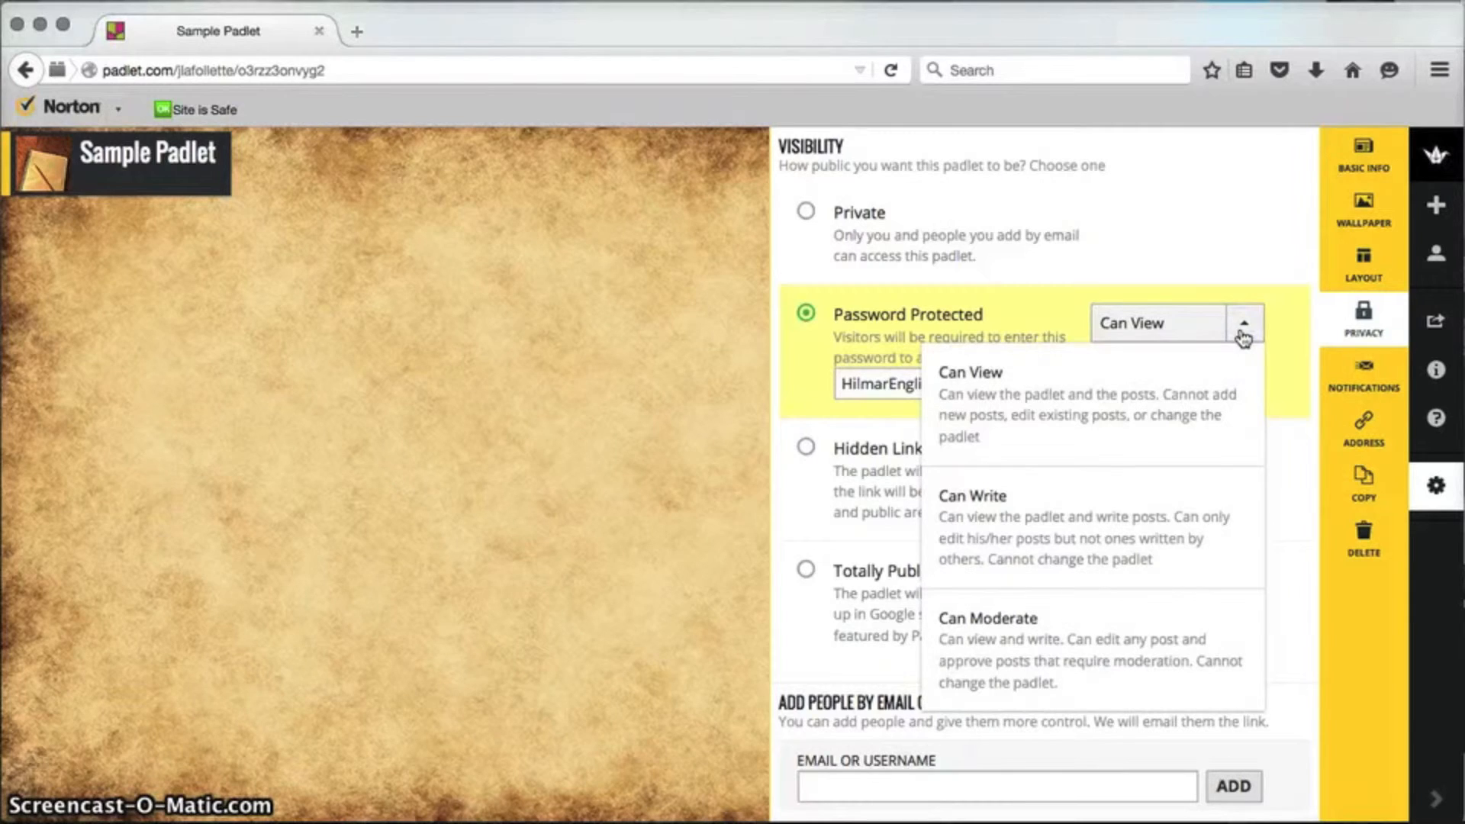
# Step: Give password visitors Can Write access, require post approval, and save the privacy changes
pyautogui.click(1204, 549)
pyautogui.click(1033, 577)
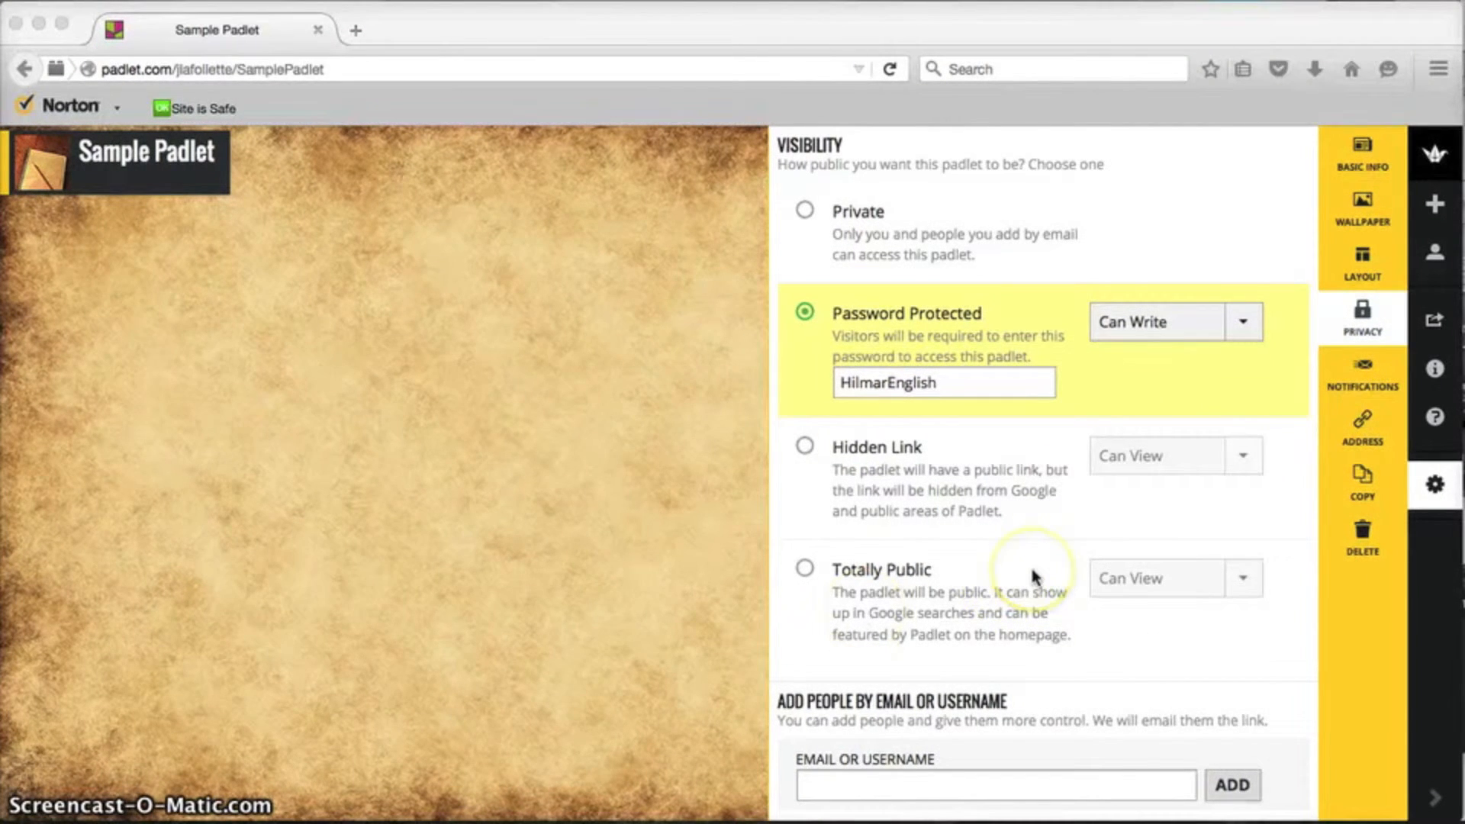
pyautogui.scroll(-2, 1034, 576)
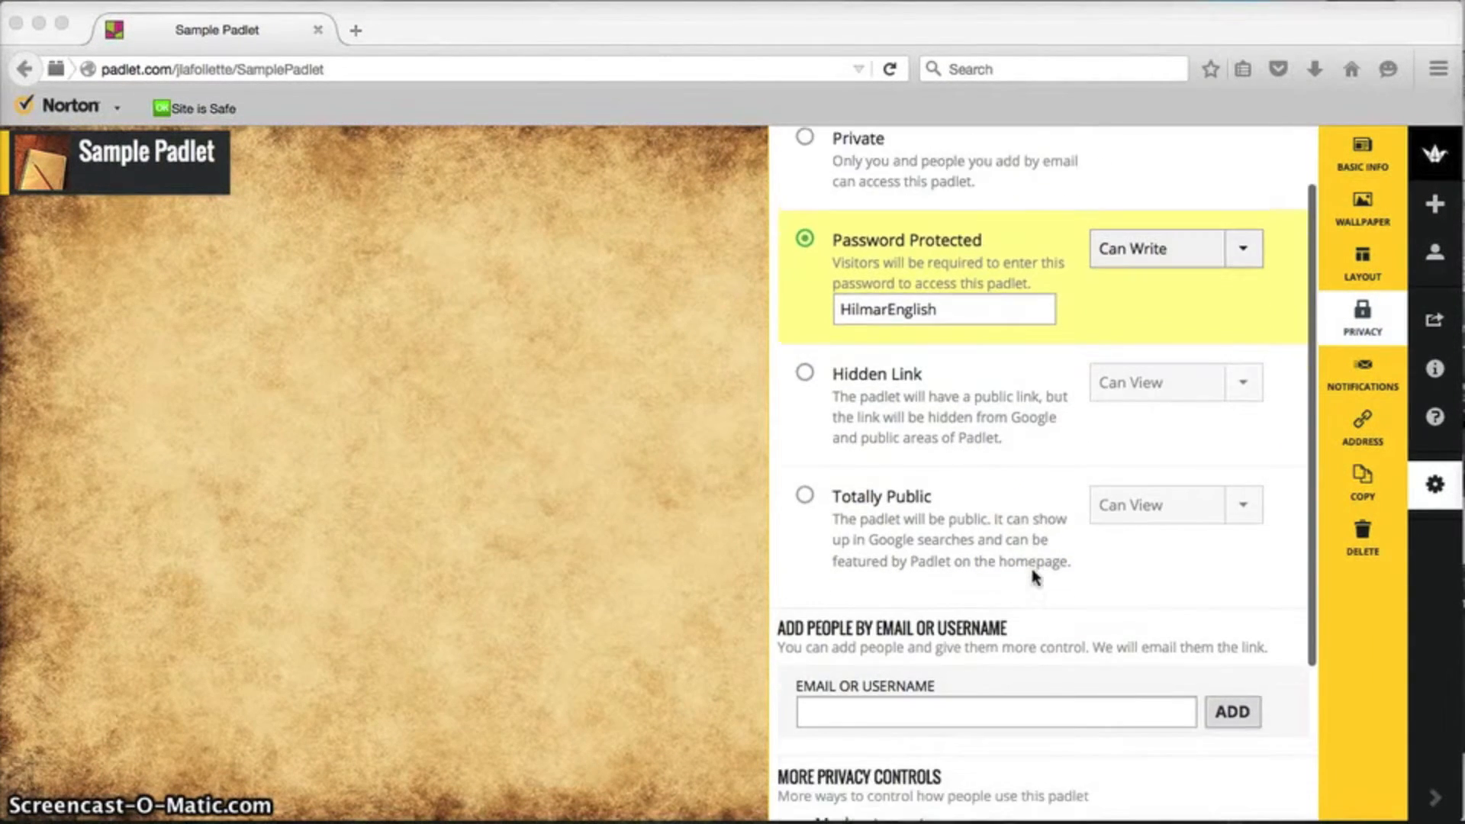
pyautogui.scroll(-5, 1034, 576)
pyautogui.click(1030, 575)
pyautogui.click(786, 649)
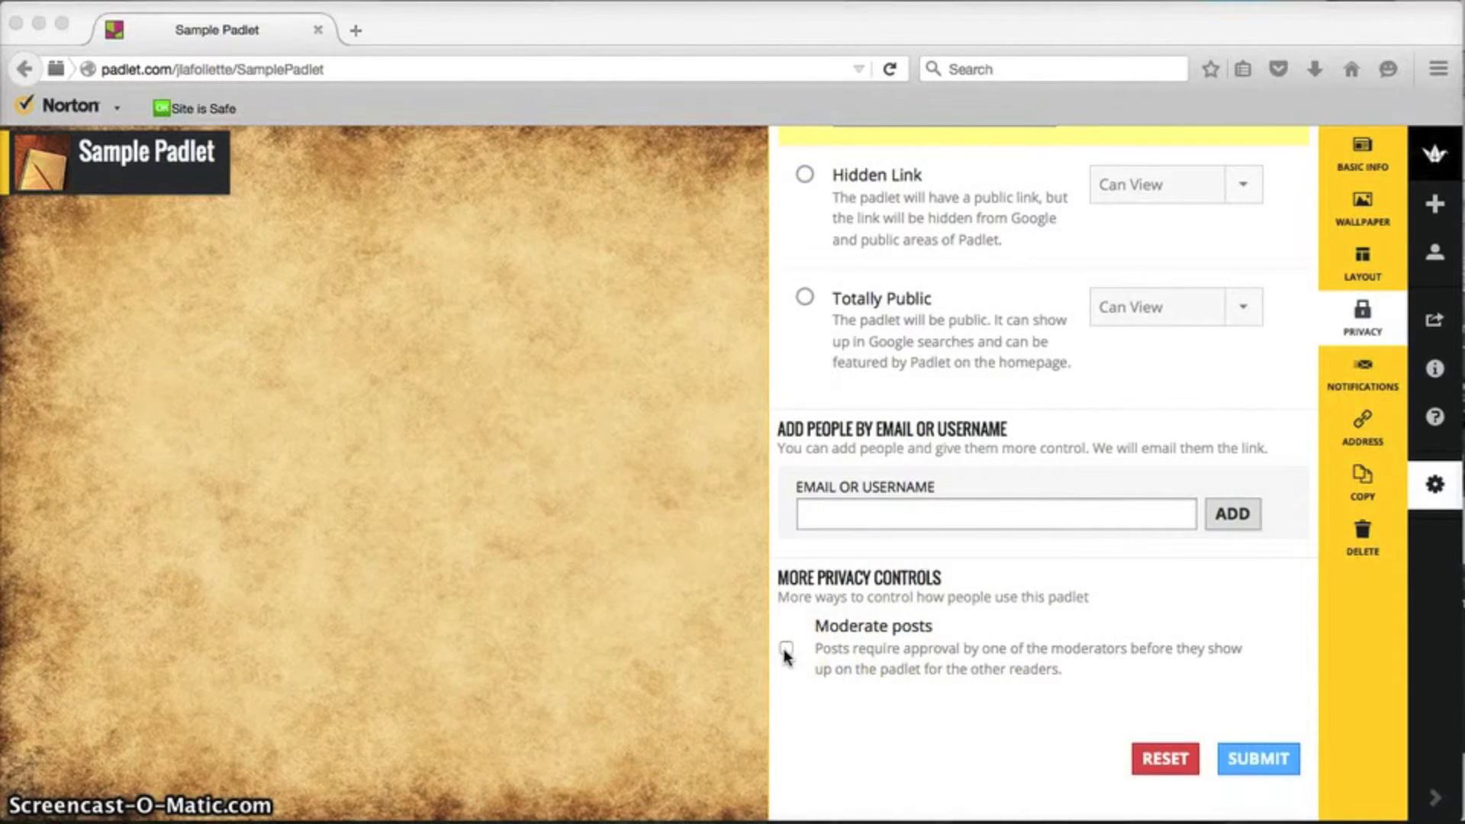
pyautogui.click(786, 651)
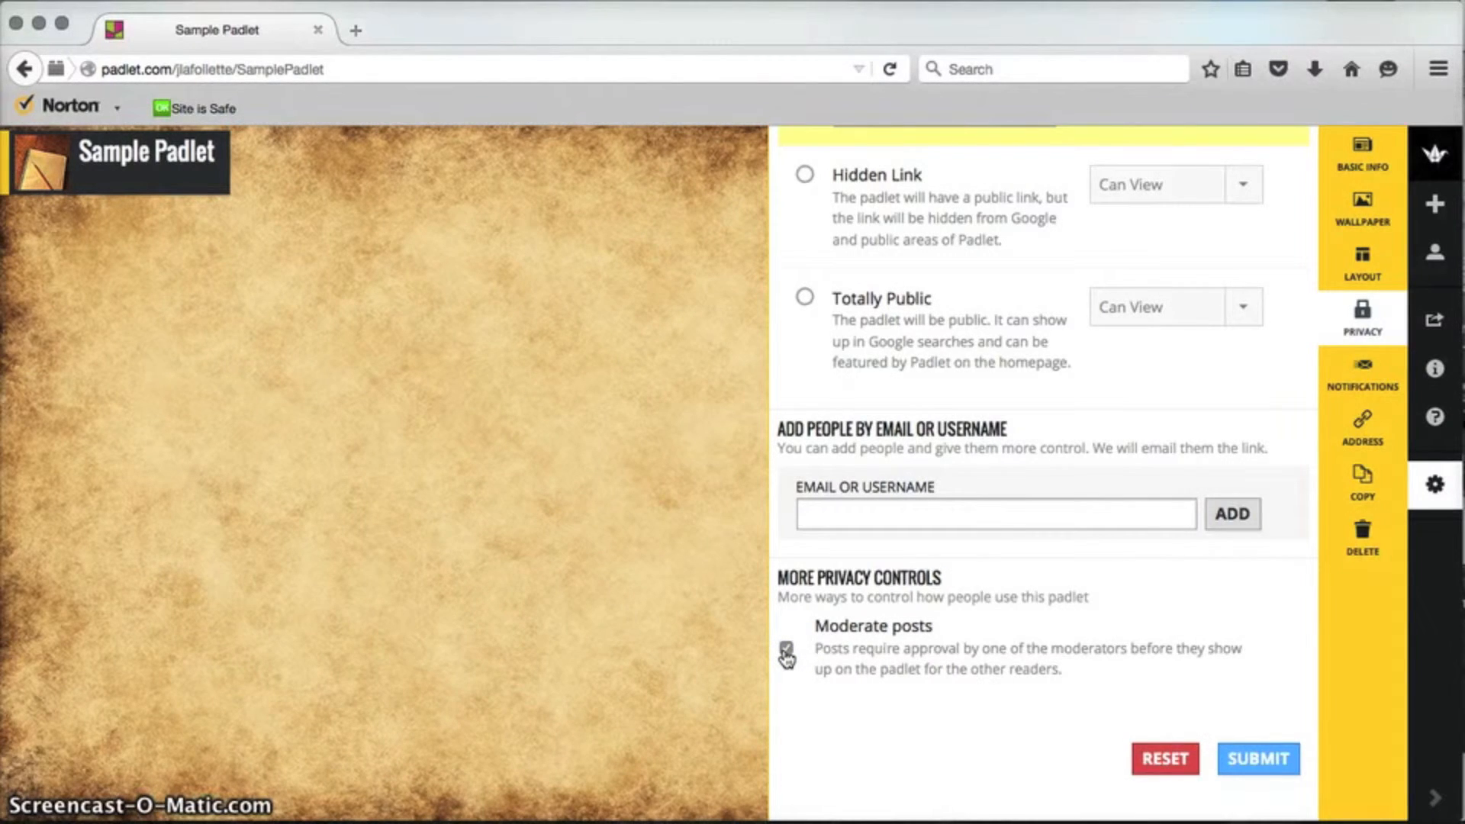
pyautogui.click(1260, 759)
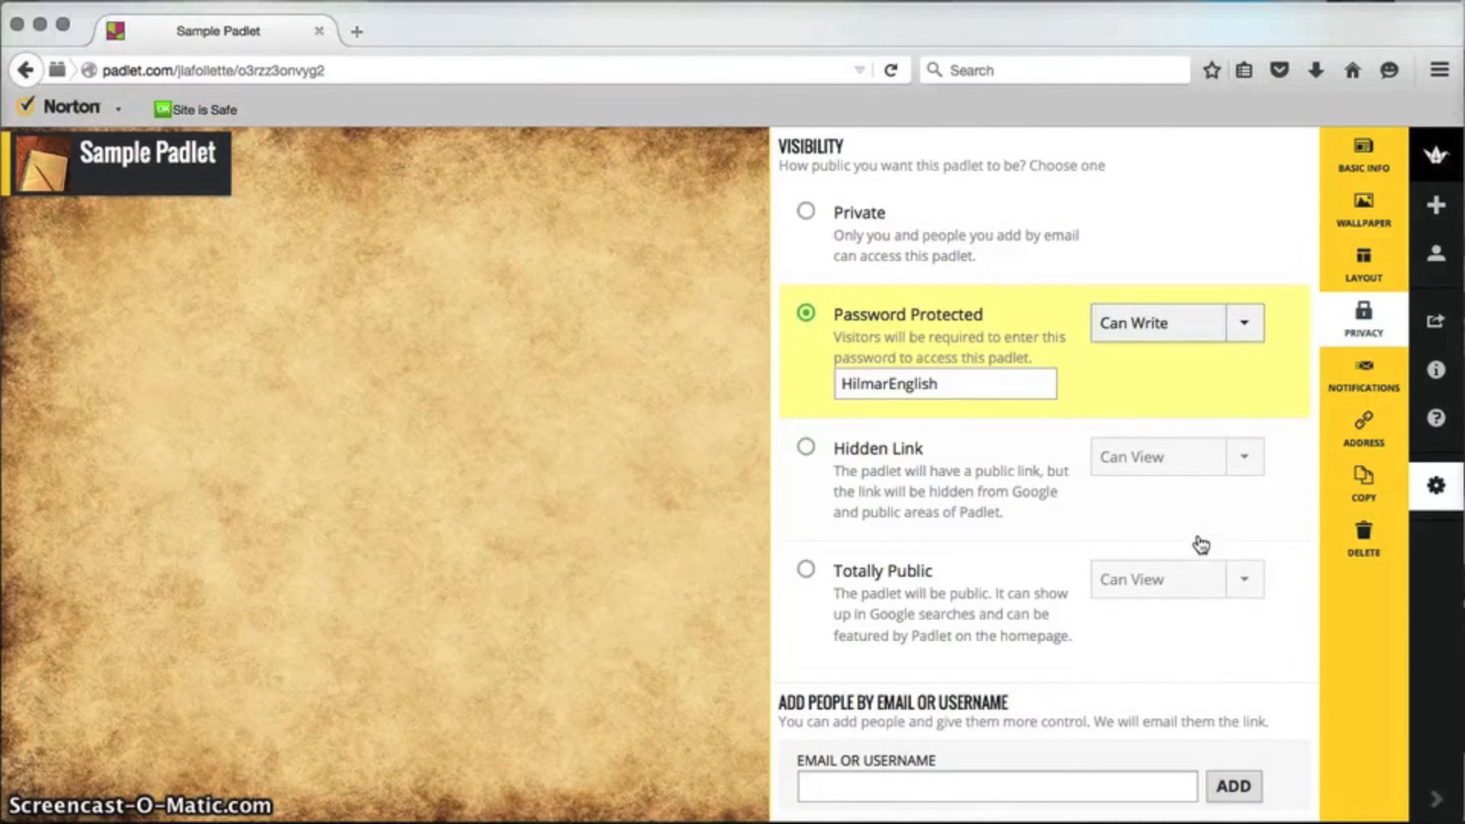
pyautogui.click(1232, 789)
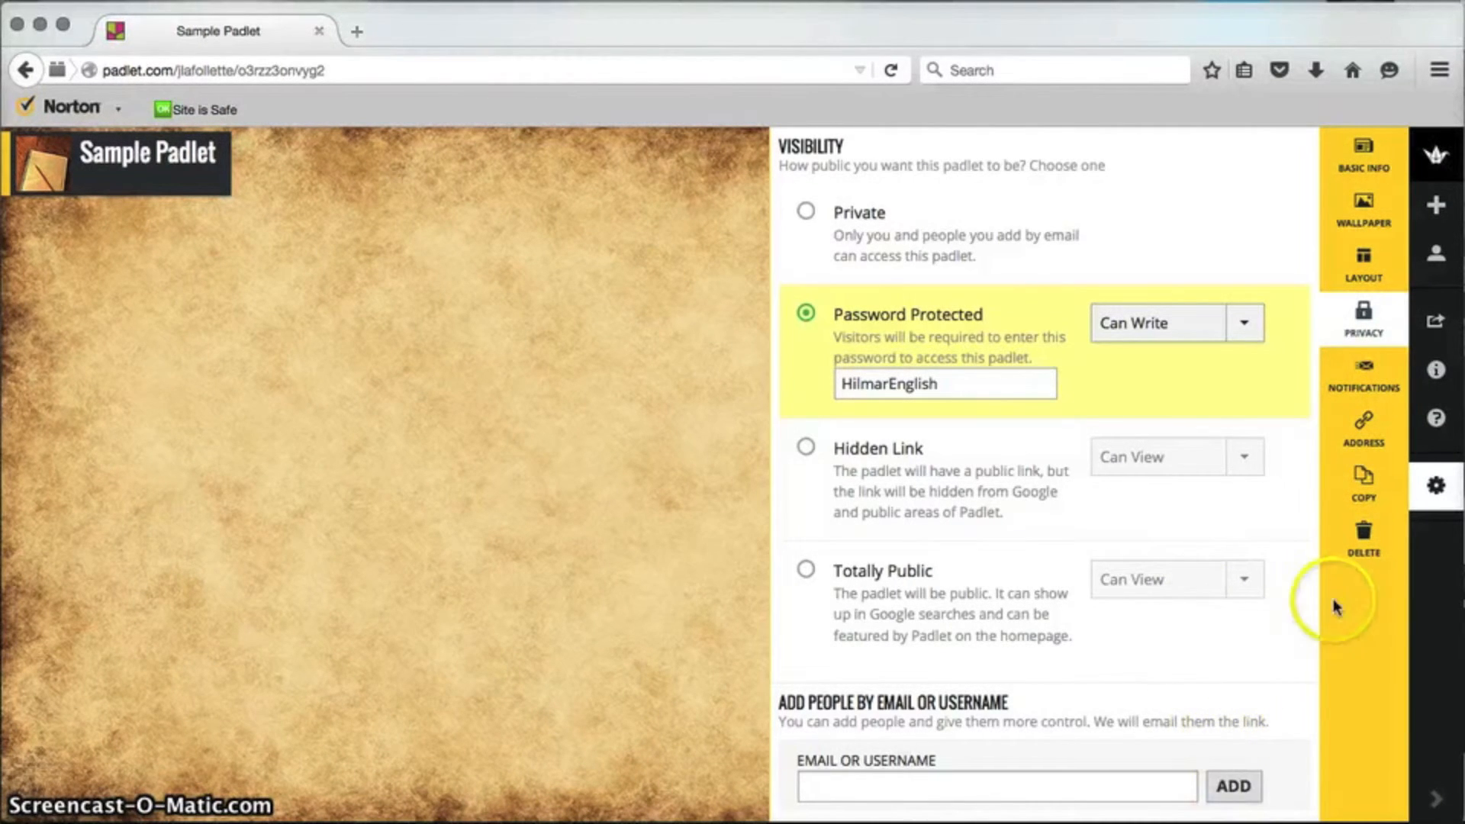
pyautogui.click(1343, 374)
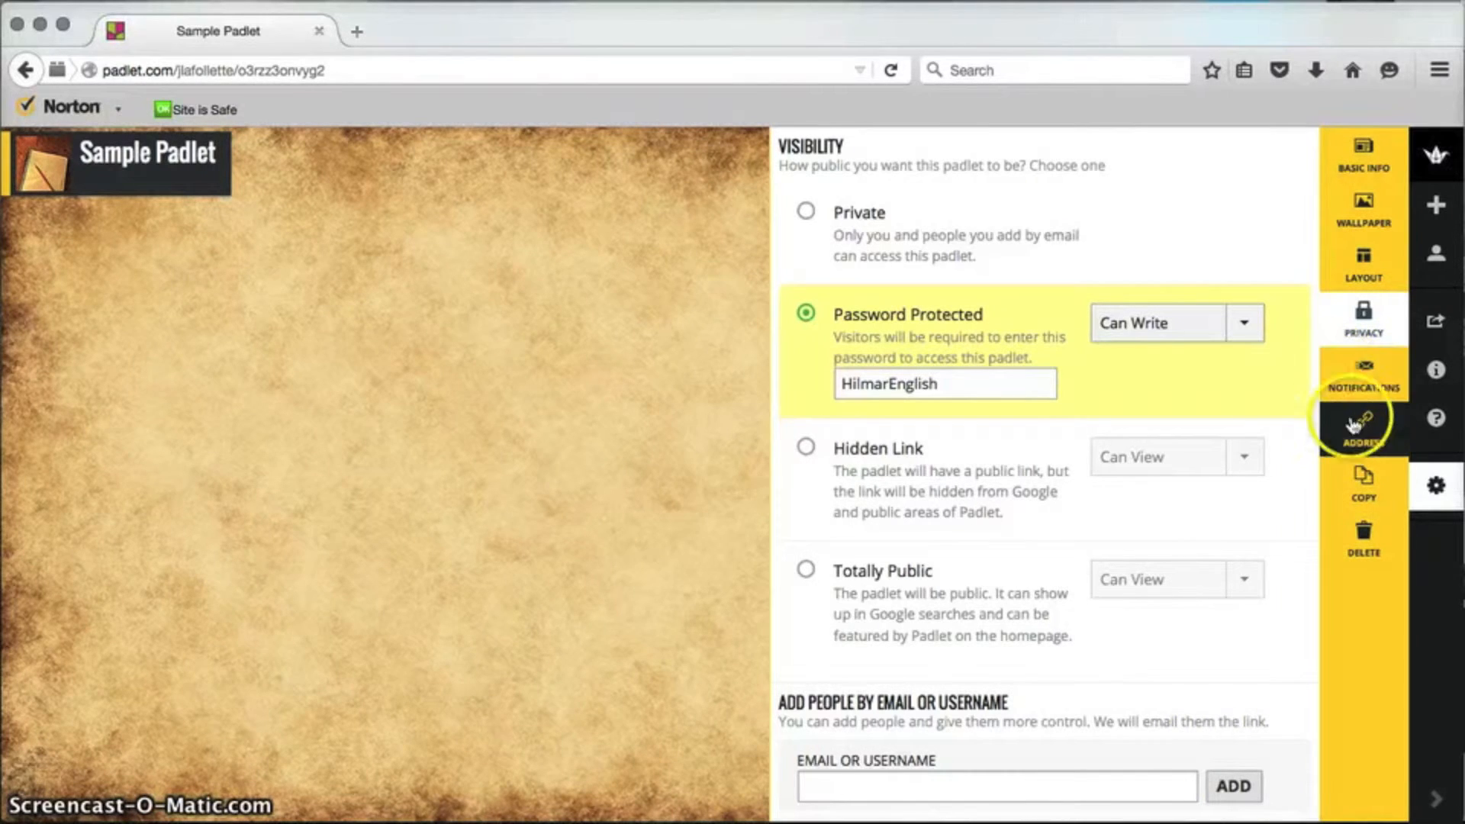
# Step: Pick the padlet.com address 'SamplePadlet' and confirm it in the URL bar
pyautogui.click(1362, 448)
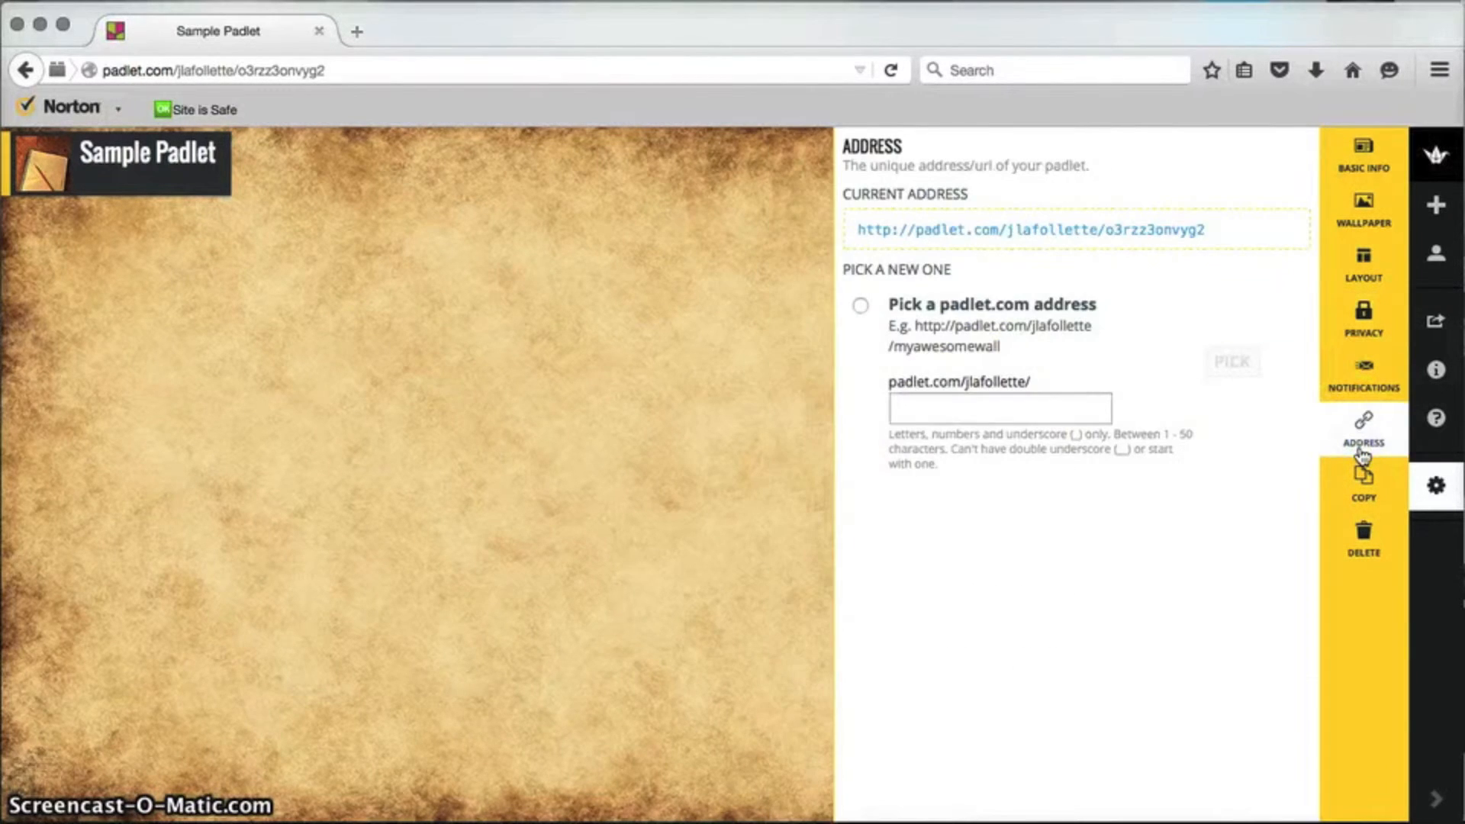
pyautogui.click(1122, 446)
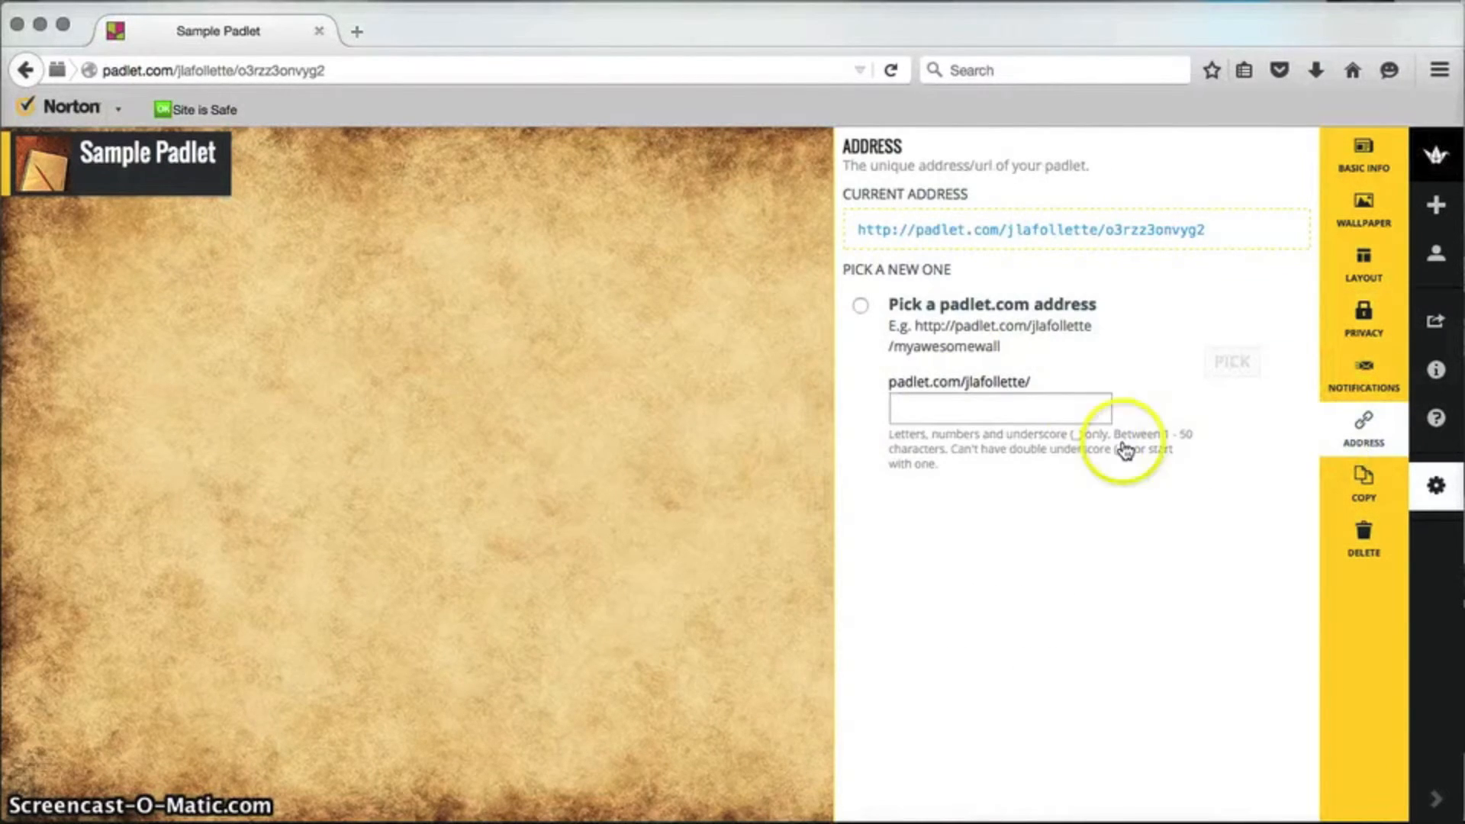
pyautogui.click(1044, 407)
pyautogui.write('SamplePadle')
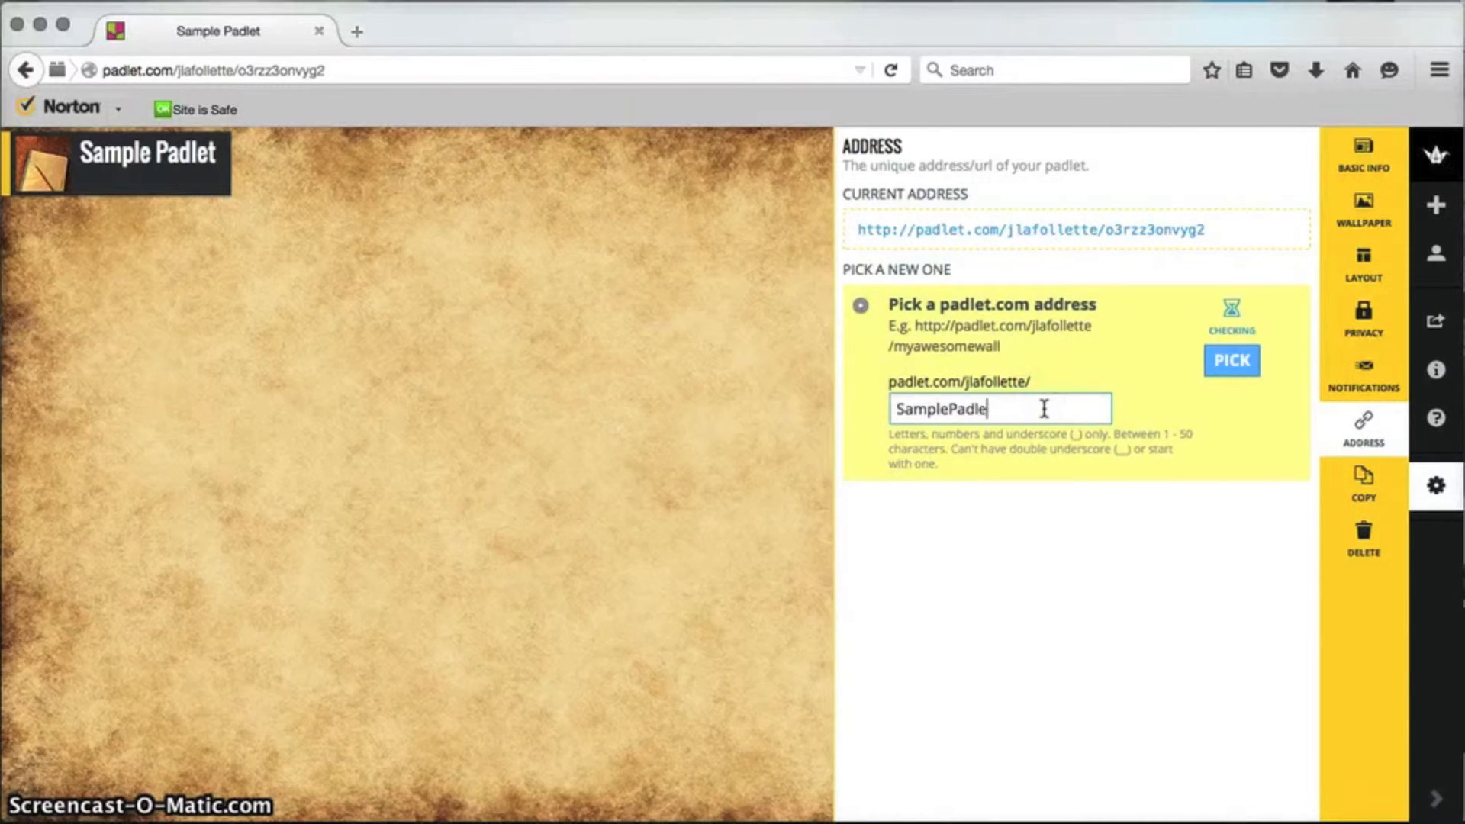
pyautogui.write('t')
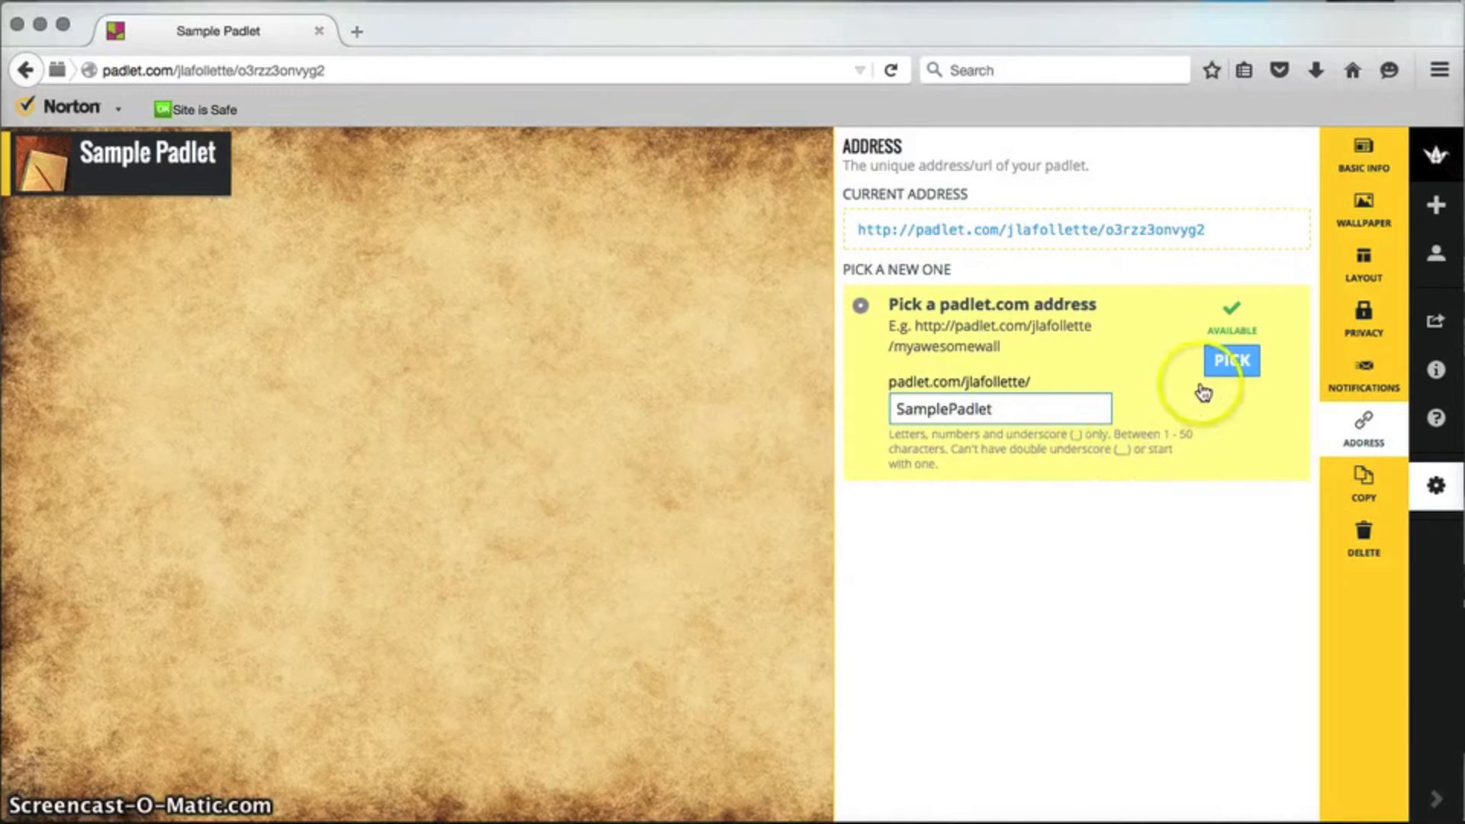
pyautogui.click(1238, 363)
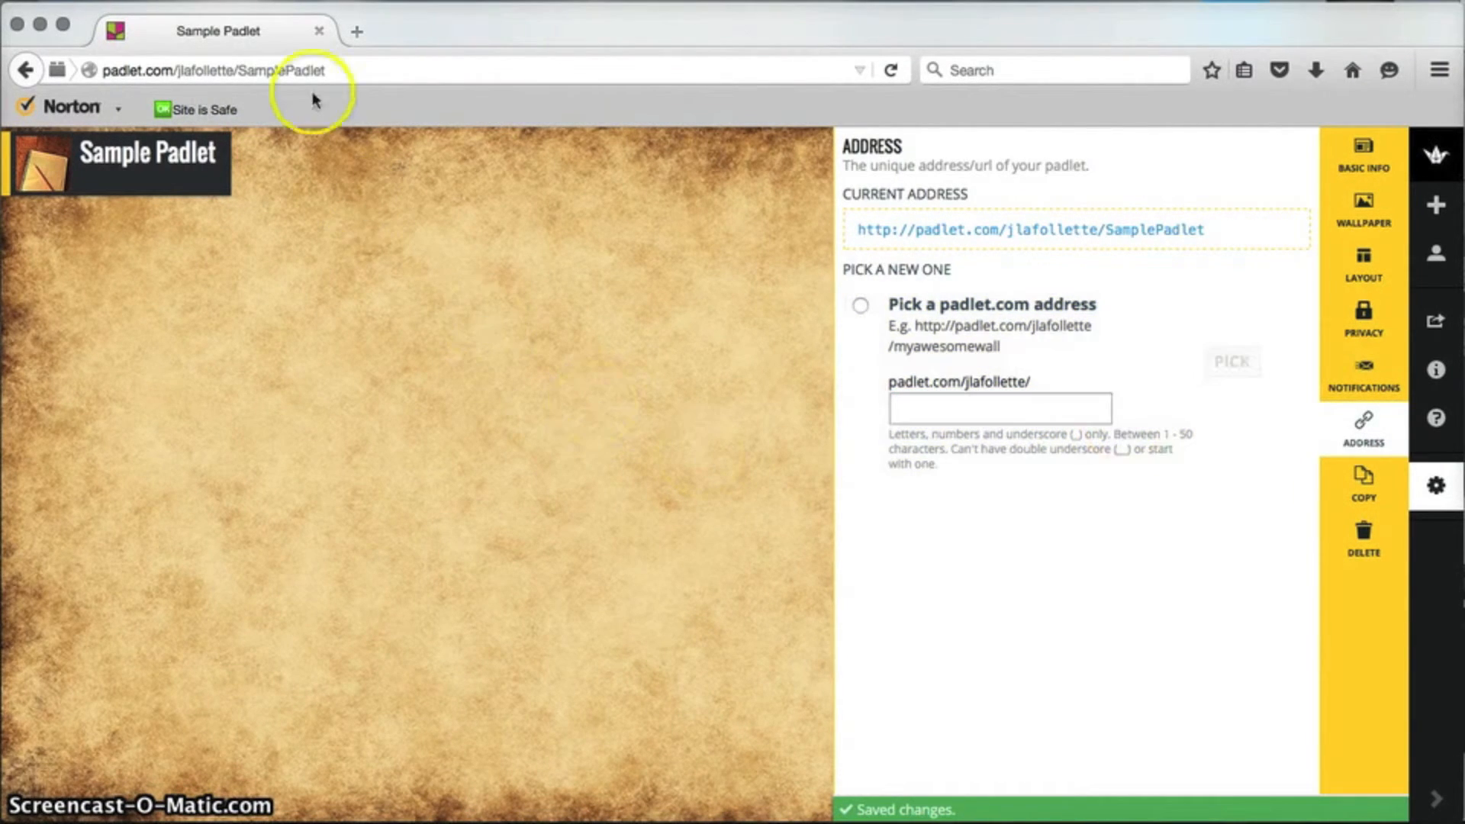
pyautogui.click(299, 63)
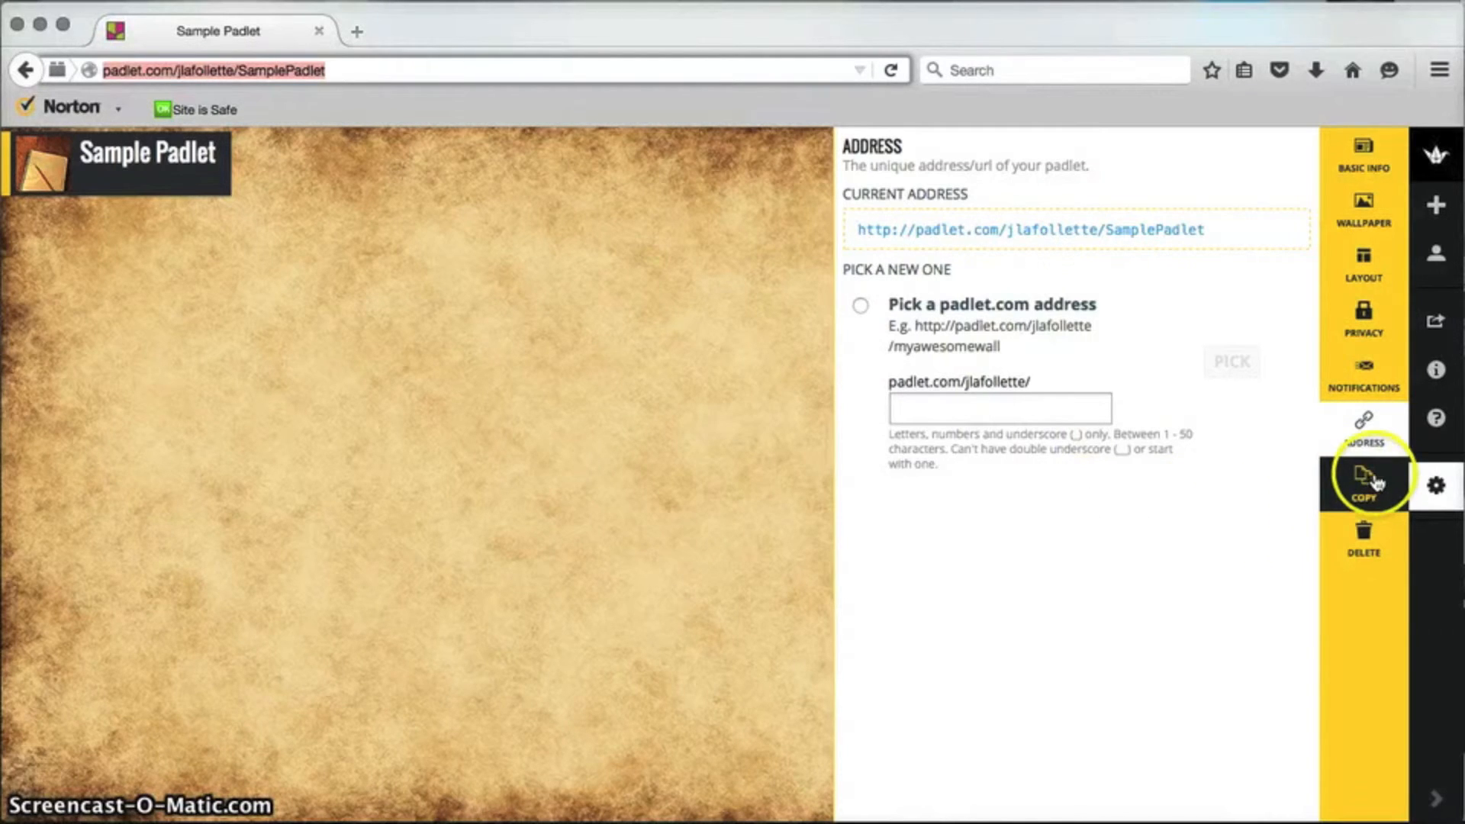
# Step: Close settings and post 'Padlet is Awesome!' at the centre with body 'I never thought that Padlet could…'
pyautogui.click(1443, 483)
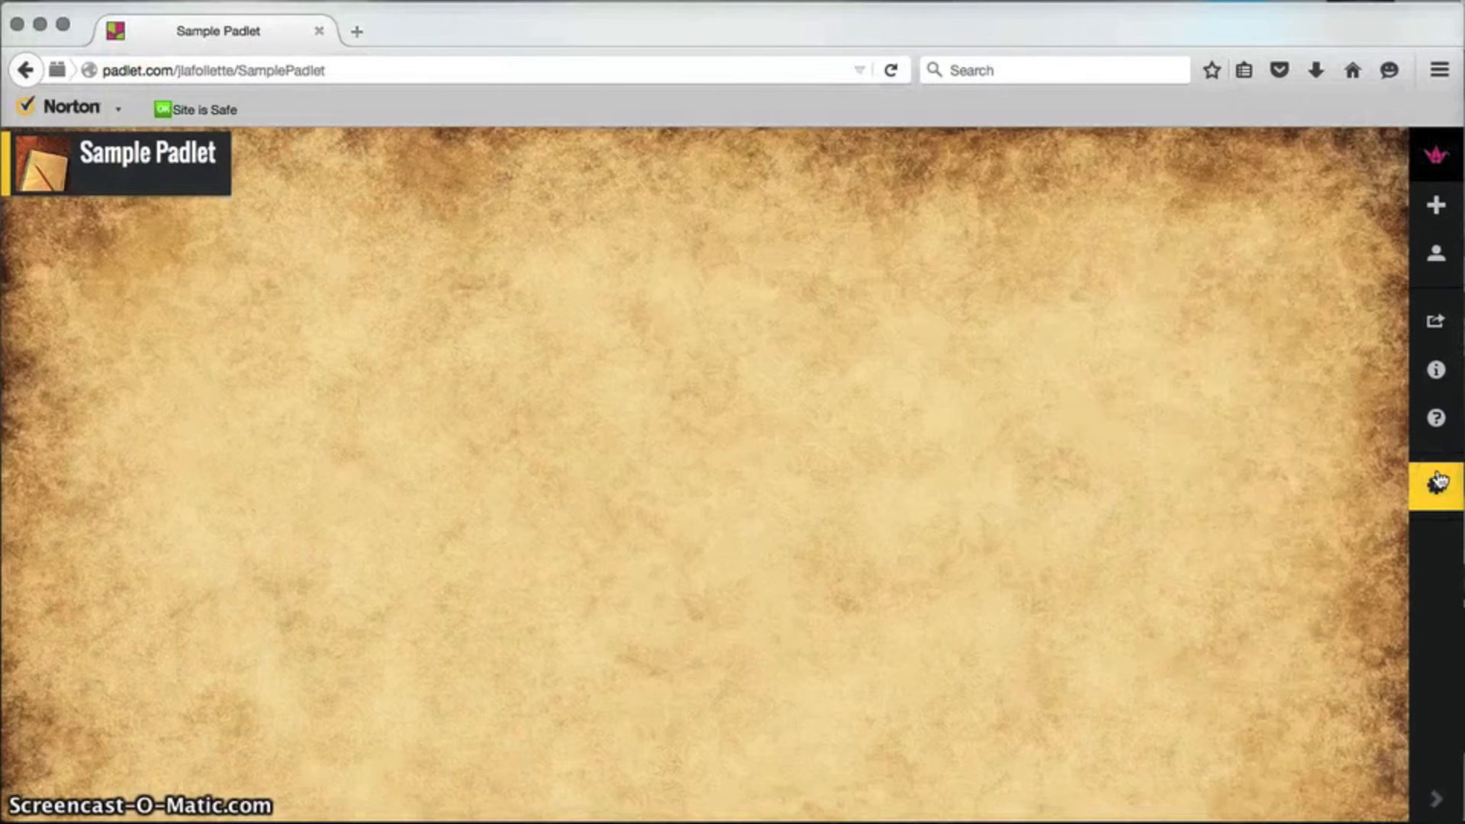
pyautogui.click(682, 294)
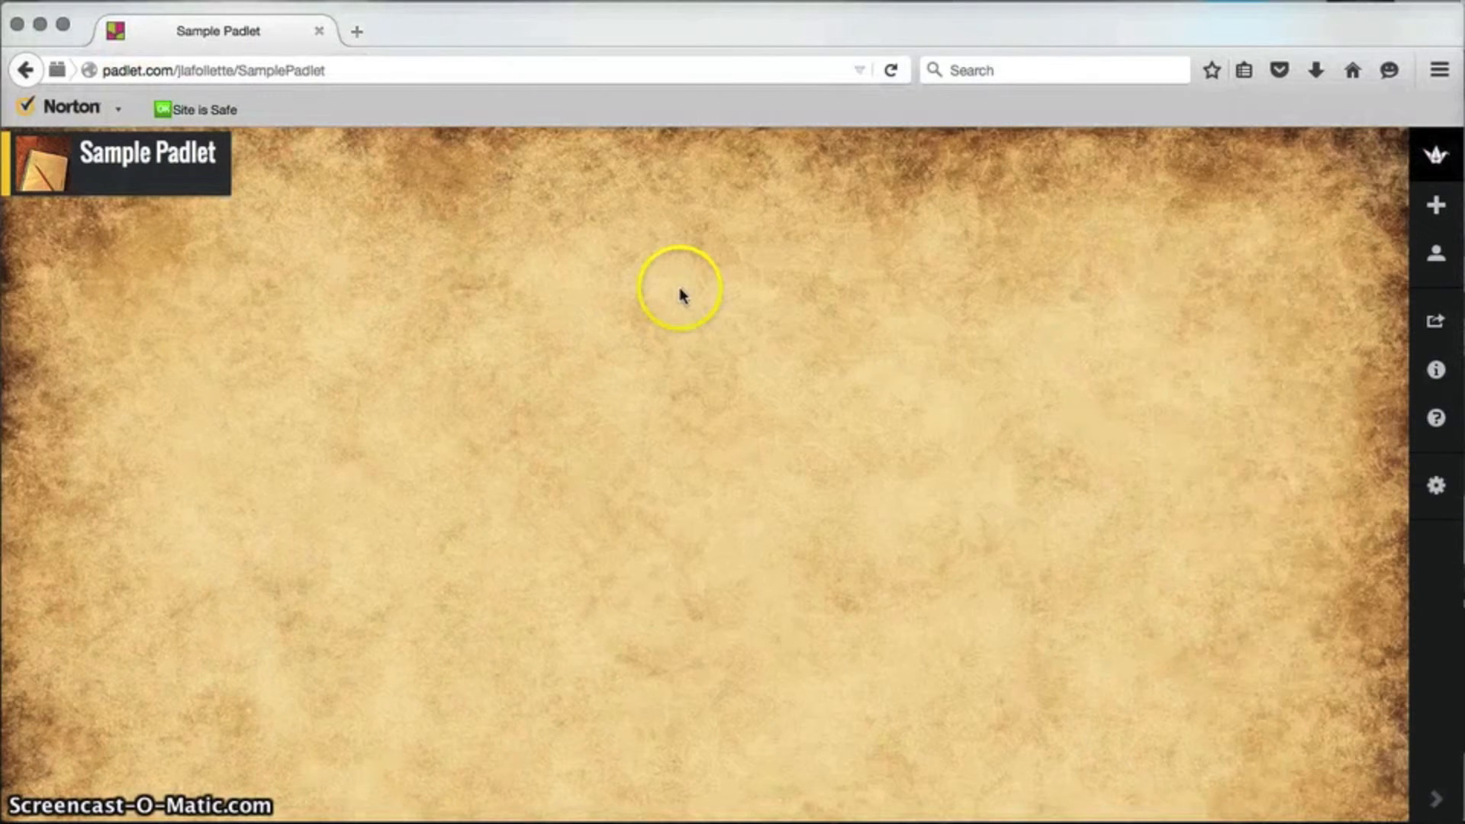
pyautogui.doubleClick(79, 257)
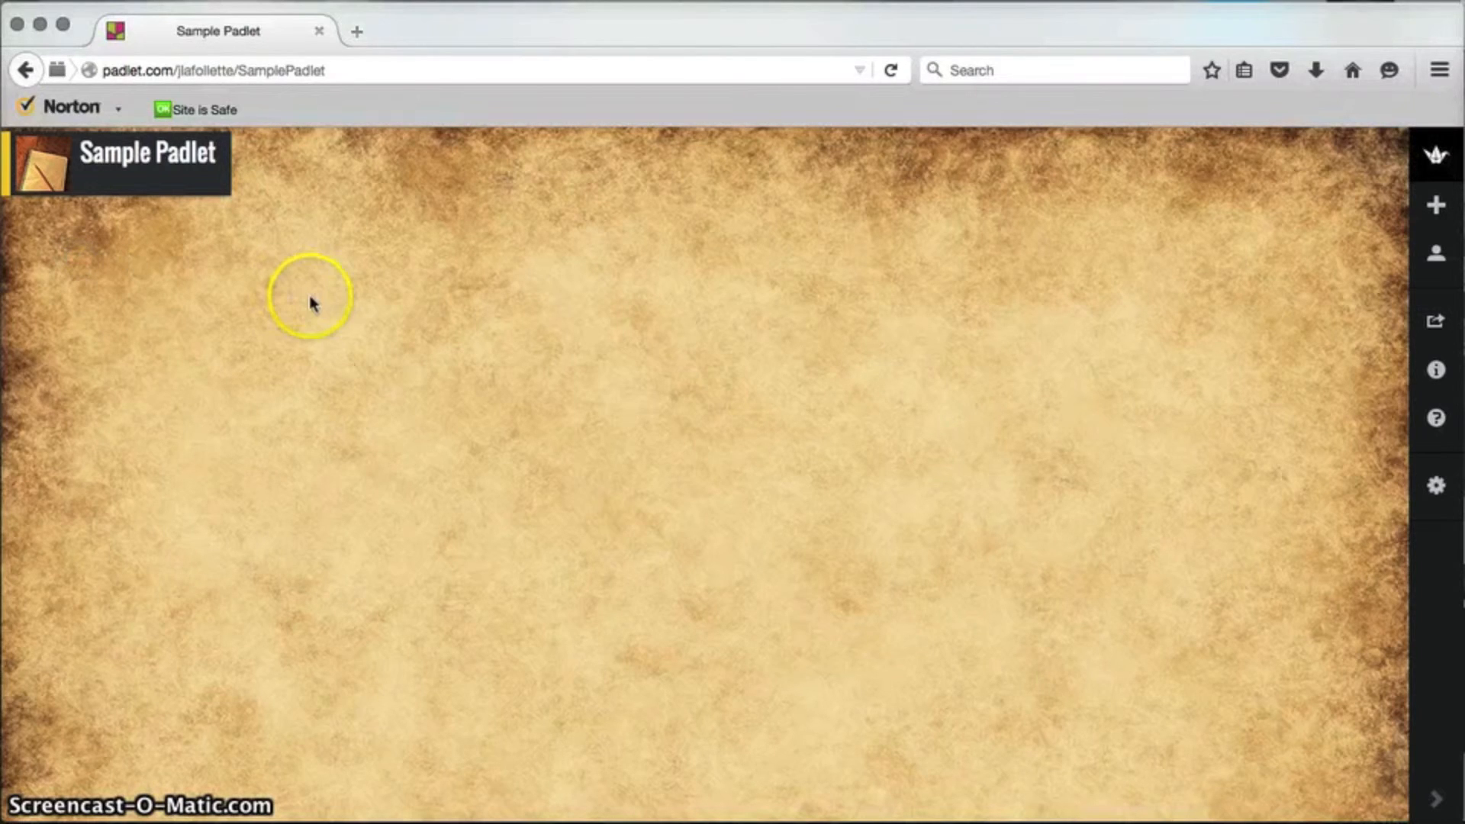
pyautogui.doubleClick(749, 287)
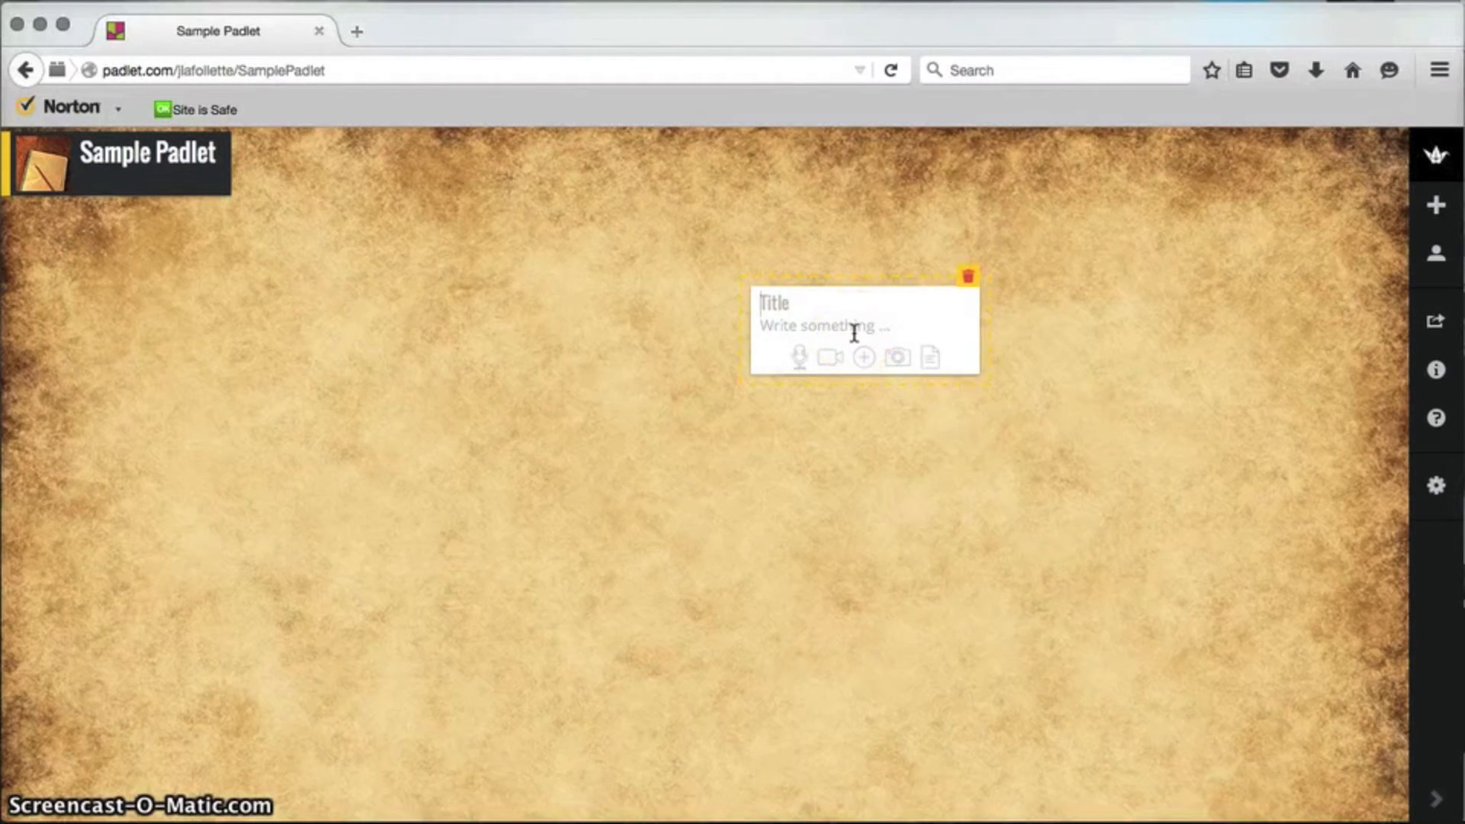
pyautogui.write('Padlet is')
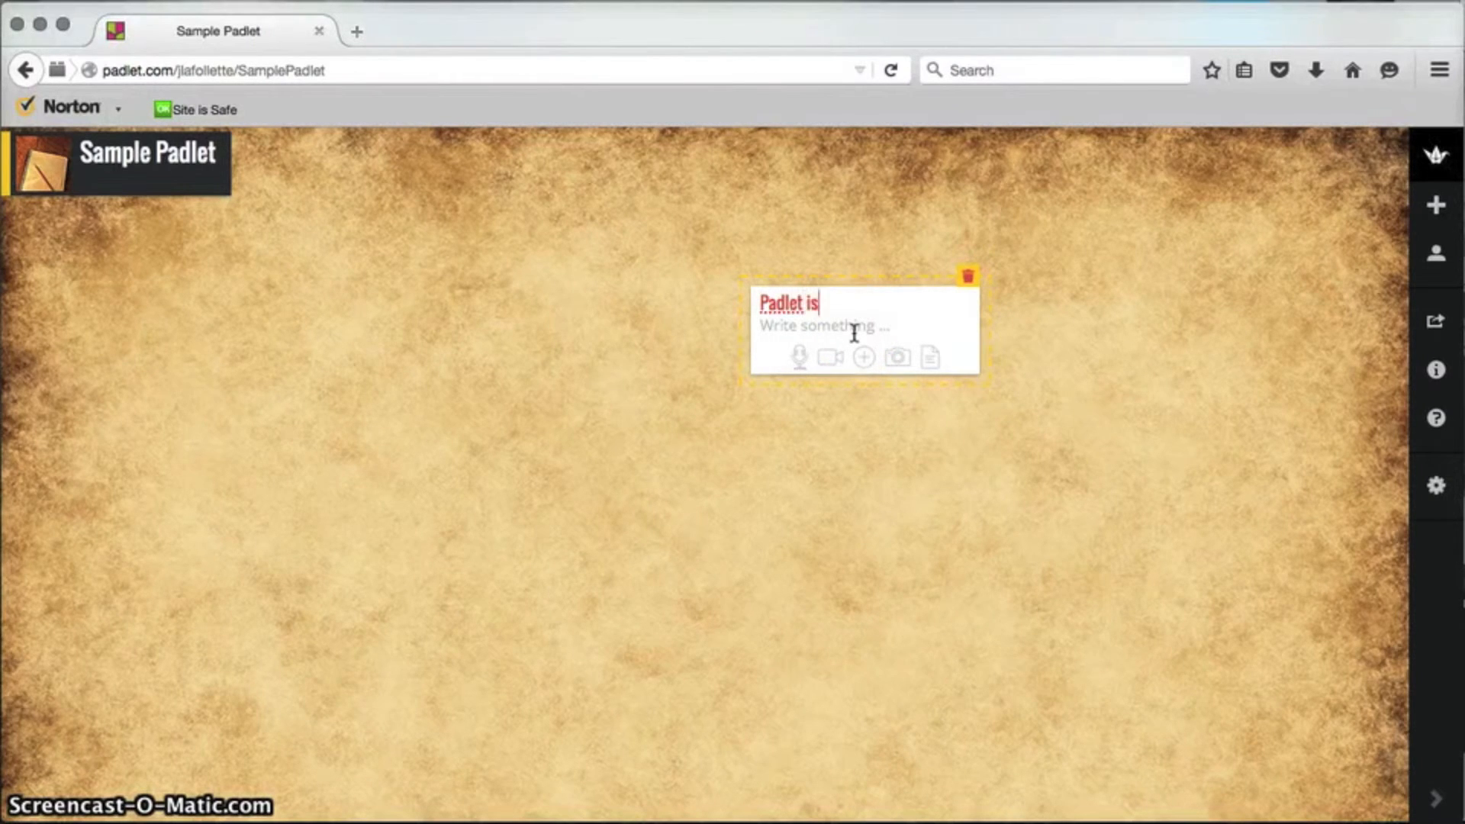
pyautogui.write(' Awesoem!')
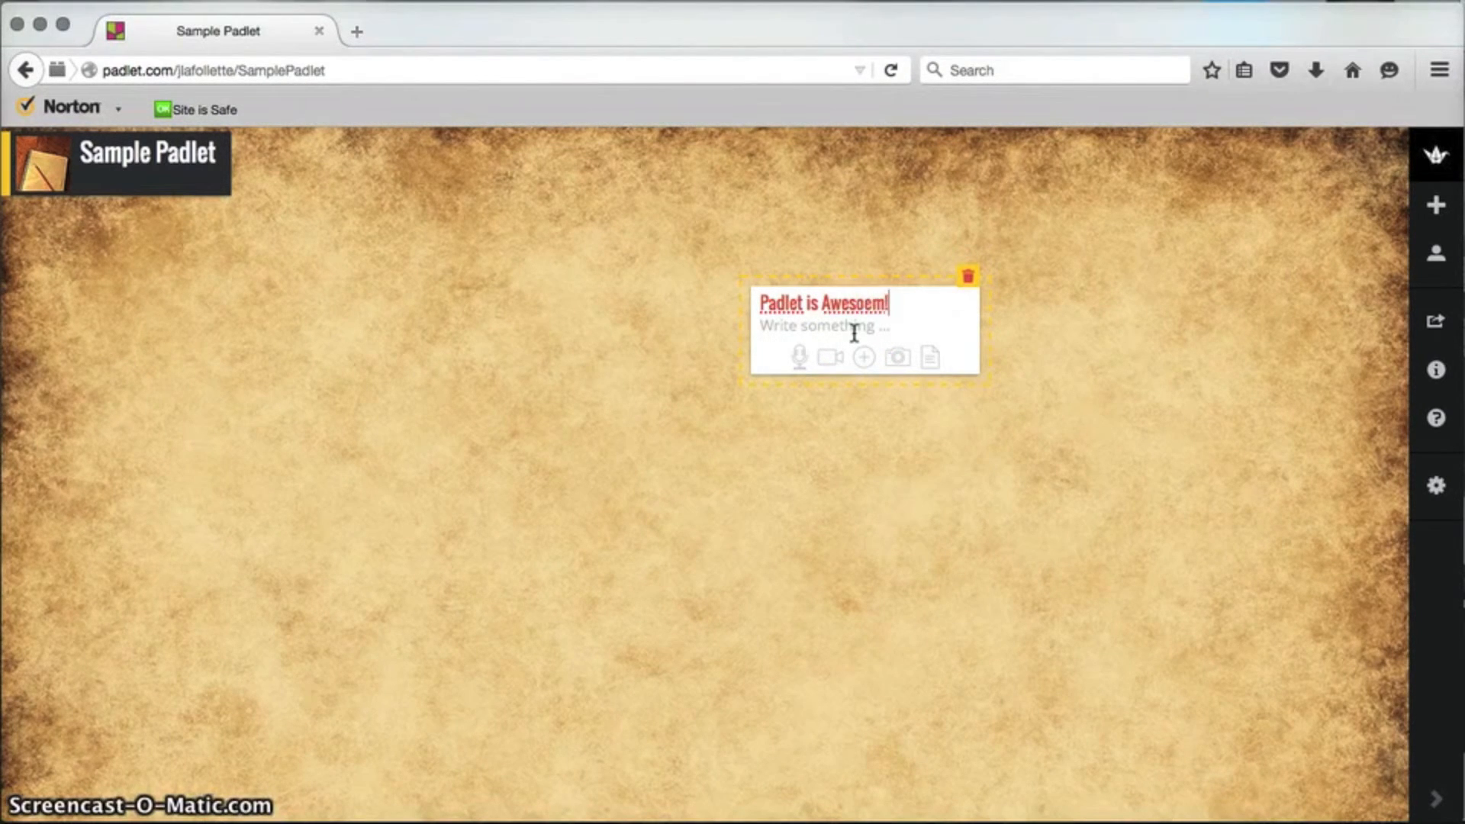
pyautogui.click(827, 324)
pyautogui.write('I never thought that Padlet ')
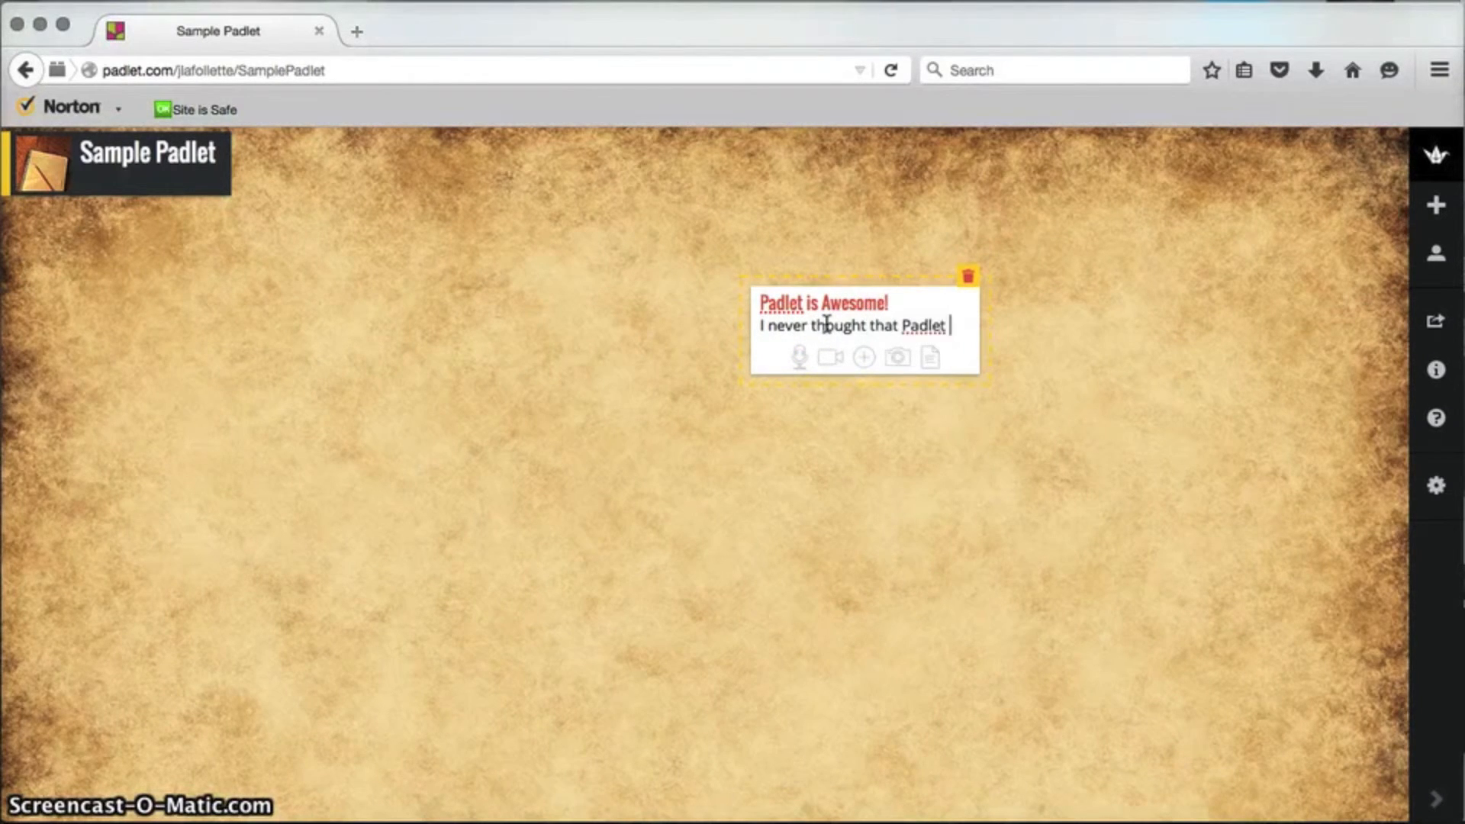
pyautogui.write('could be this fun.')
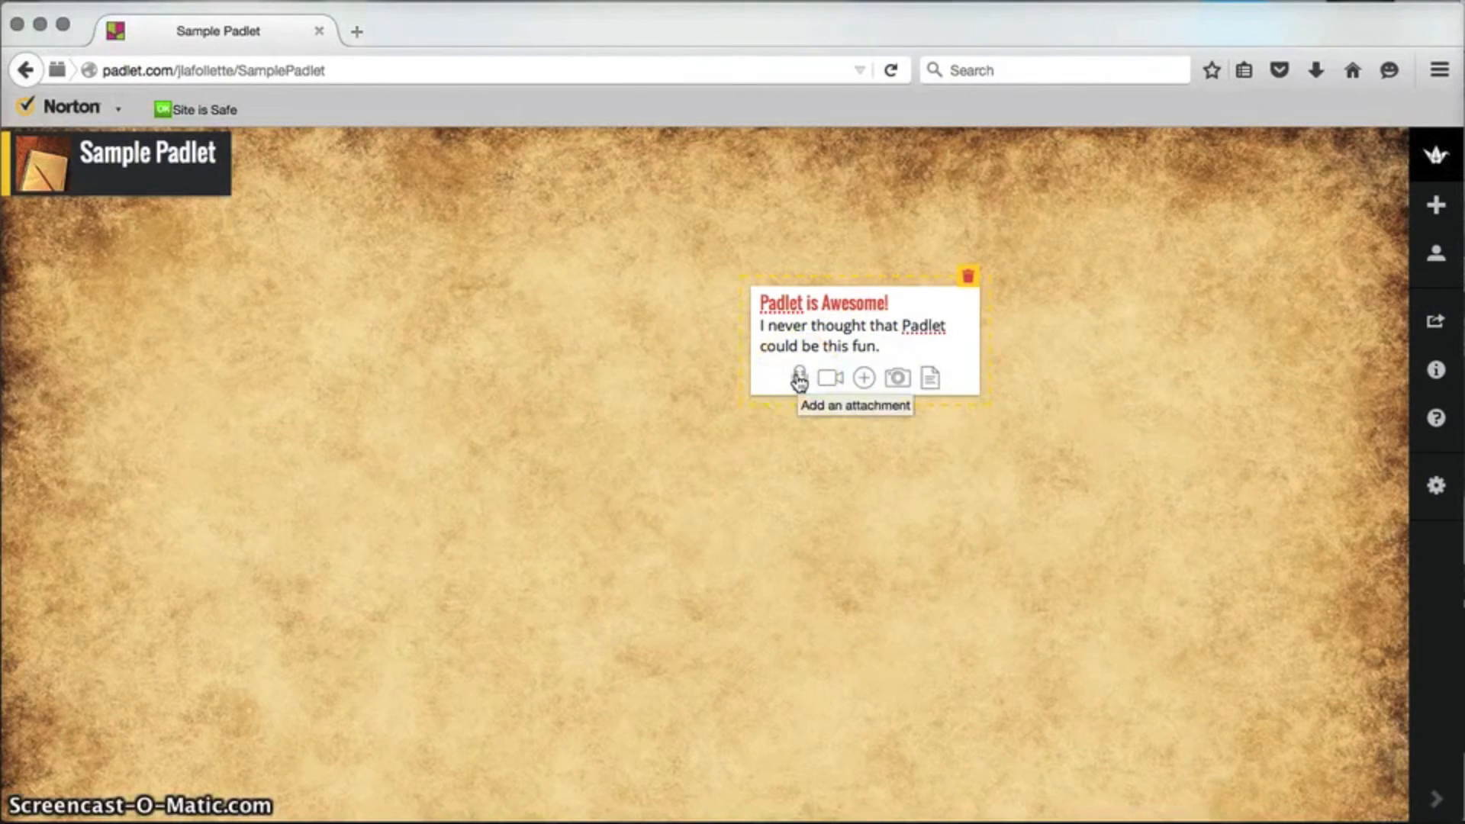
pyautogui.click(831, 381)
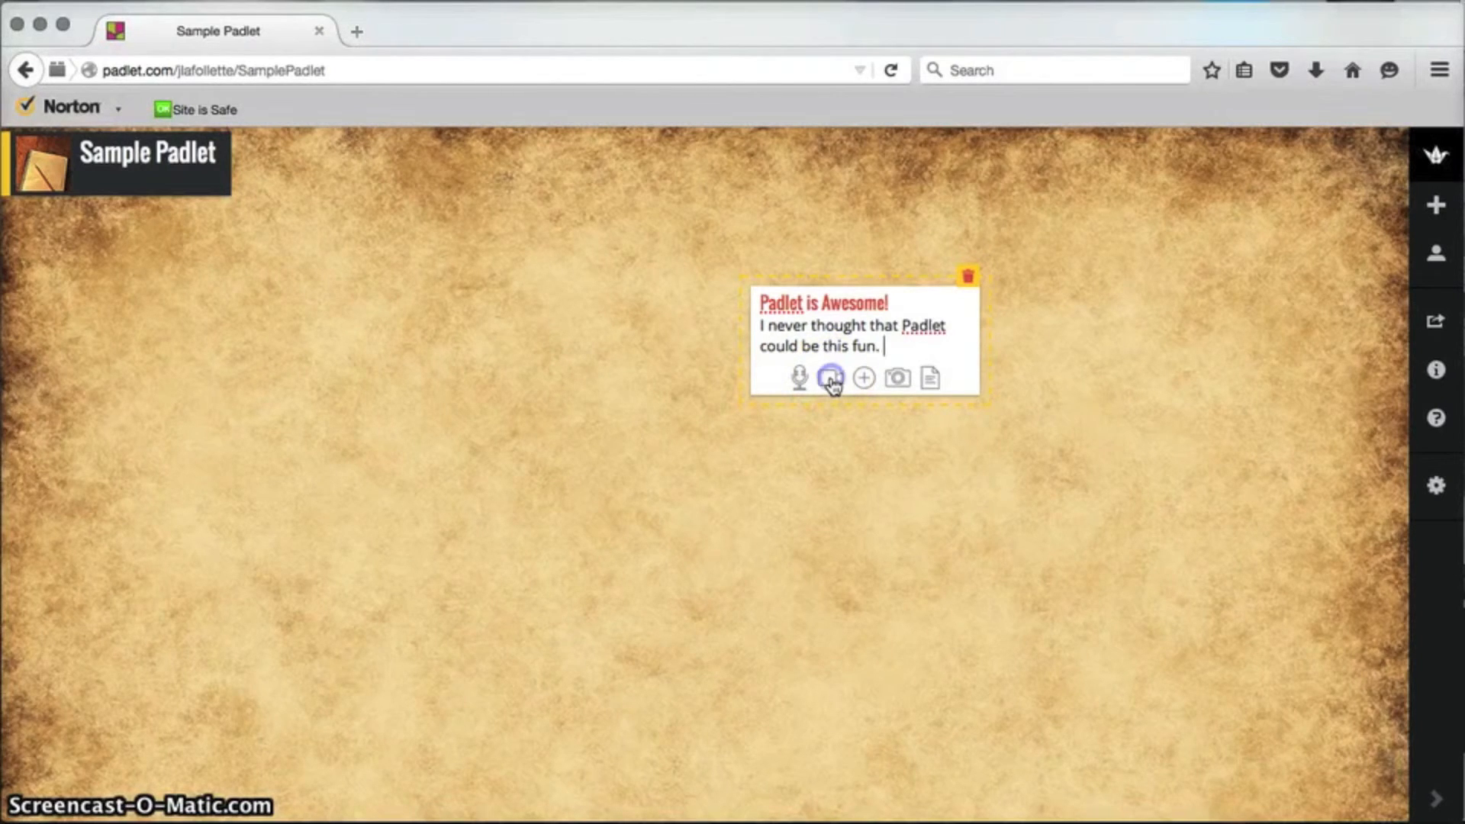
pyautogui.click(832, 381)
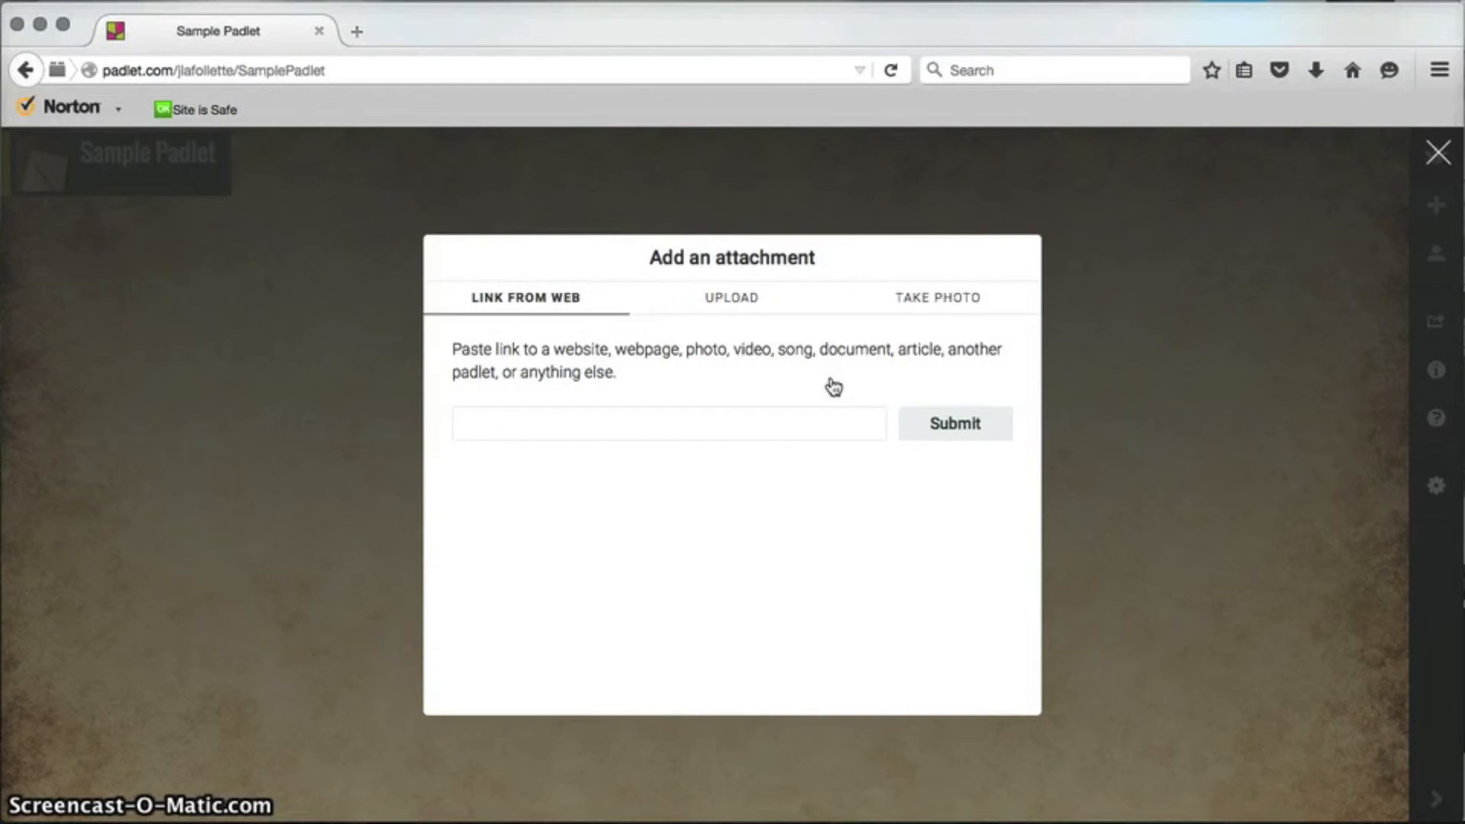
pyautogui.click(1166, 365)
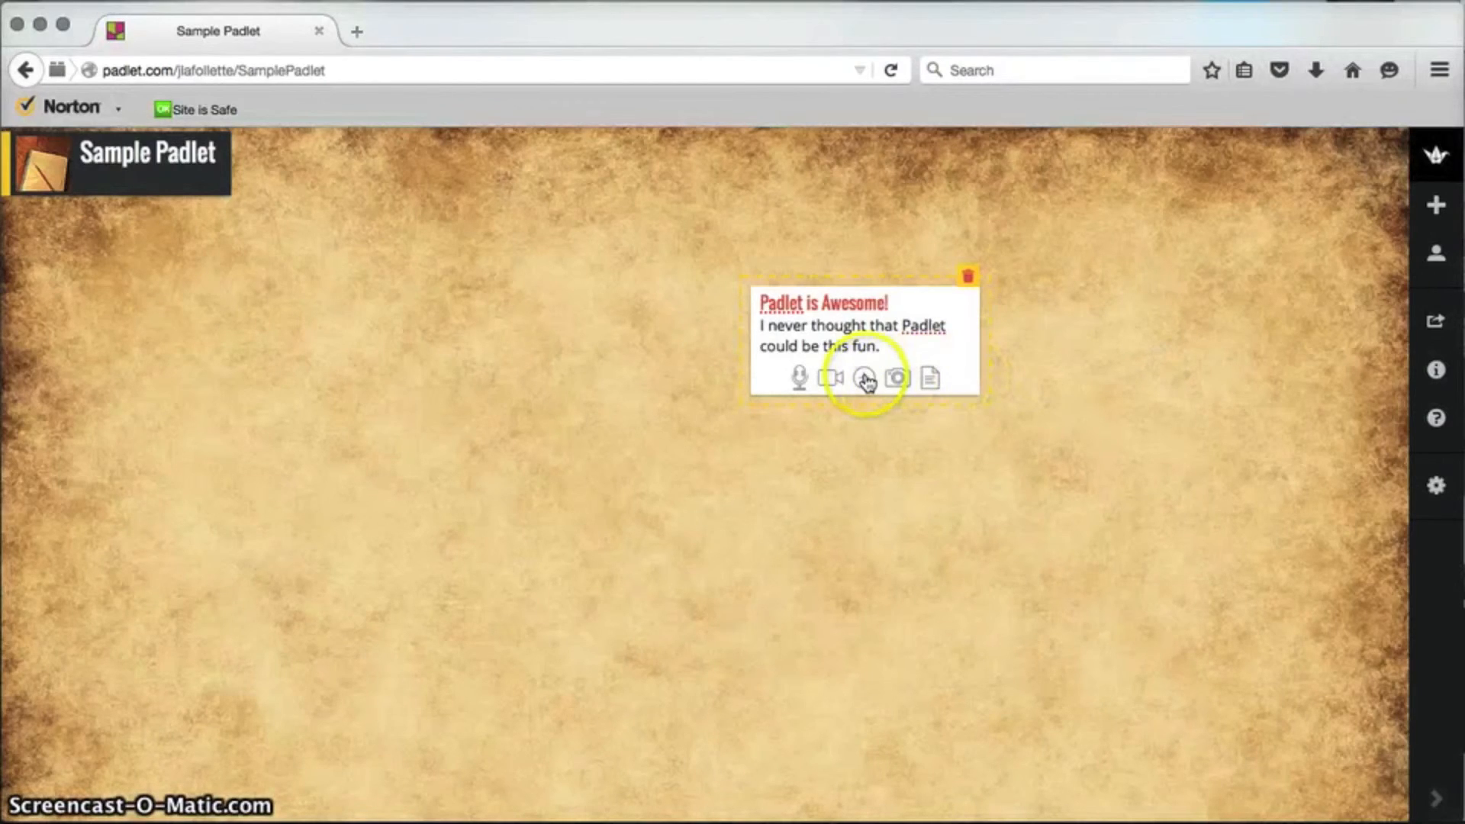
pyautogui.click(866, 379)
pyautogui.click(1096, 392)
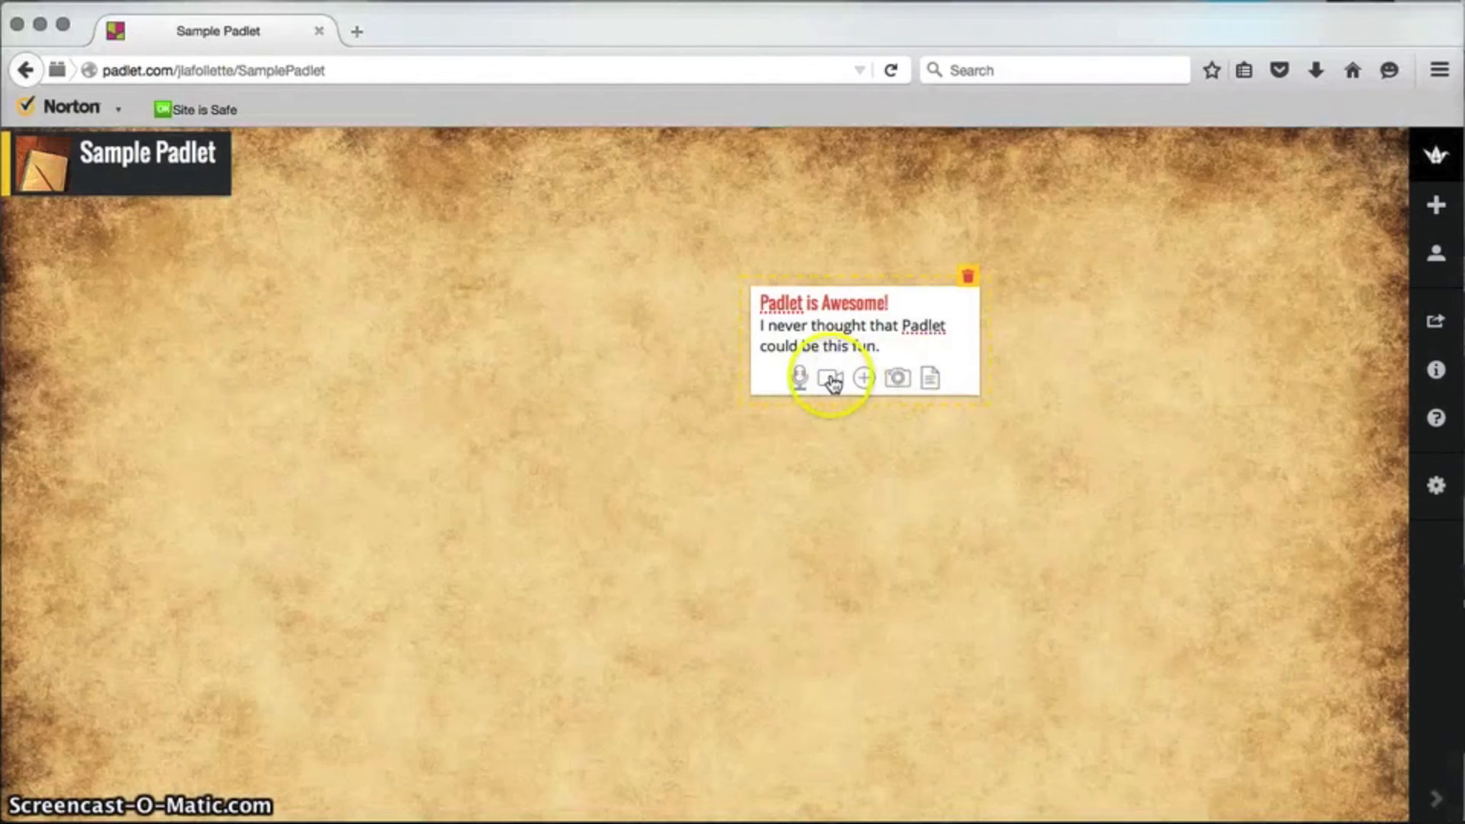
pyautogui.click(896, 377)
pyautogui.click(1108, 389)
pyautogui.click(1107, 387)
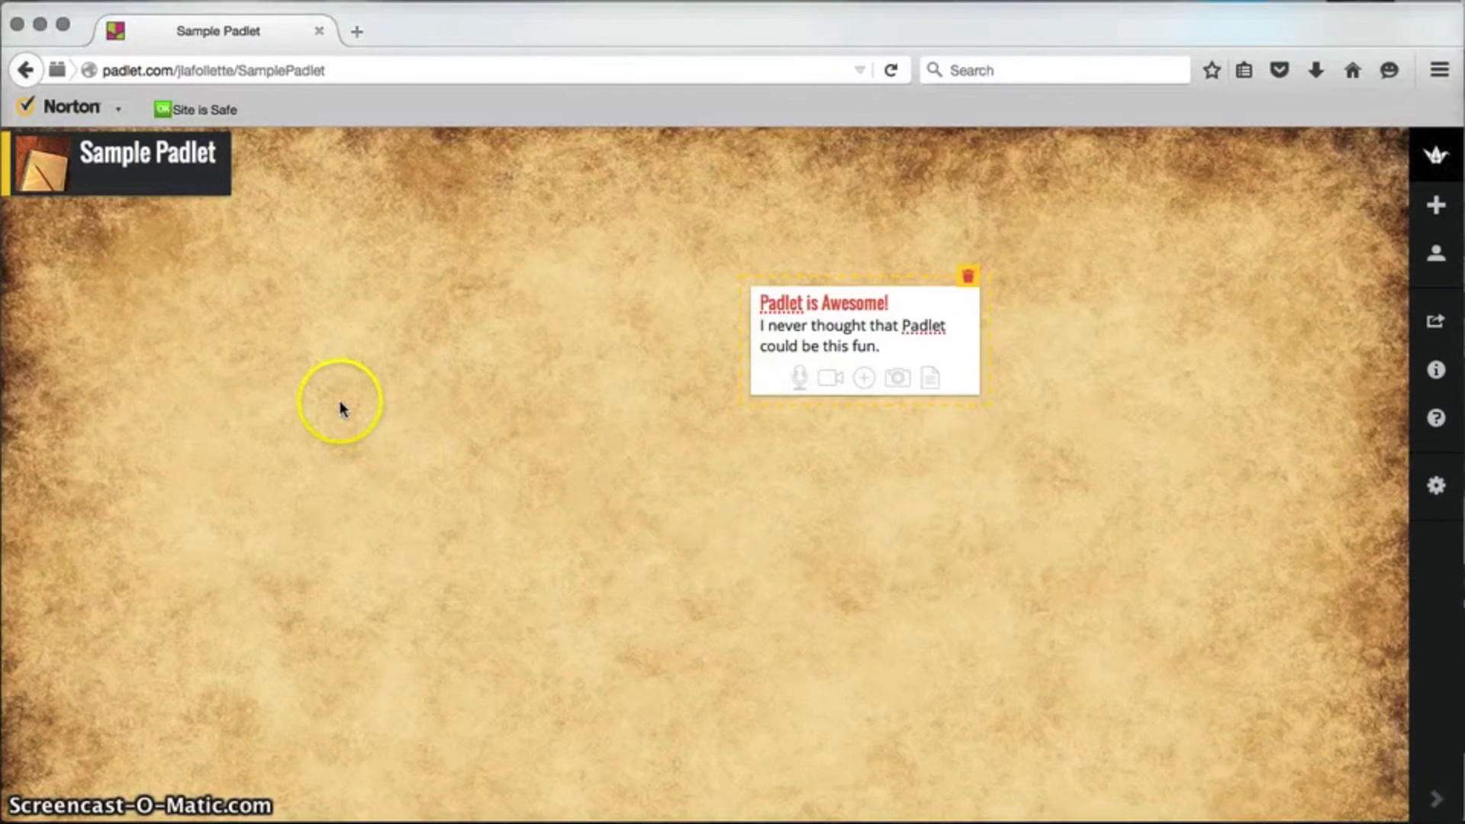
# Step: Hide and re-show the dock to end editing, leaving 'Padlet is Awesome!' as a finished post
pyautogui.click(1440, 813)
pyautogui.click(1437, 814)
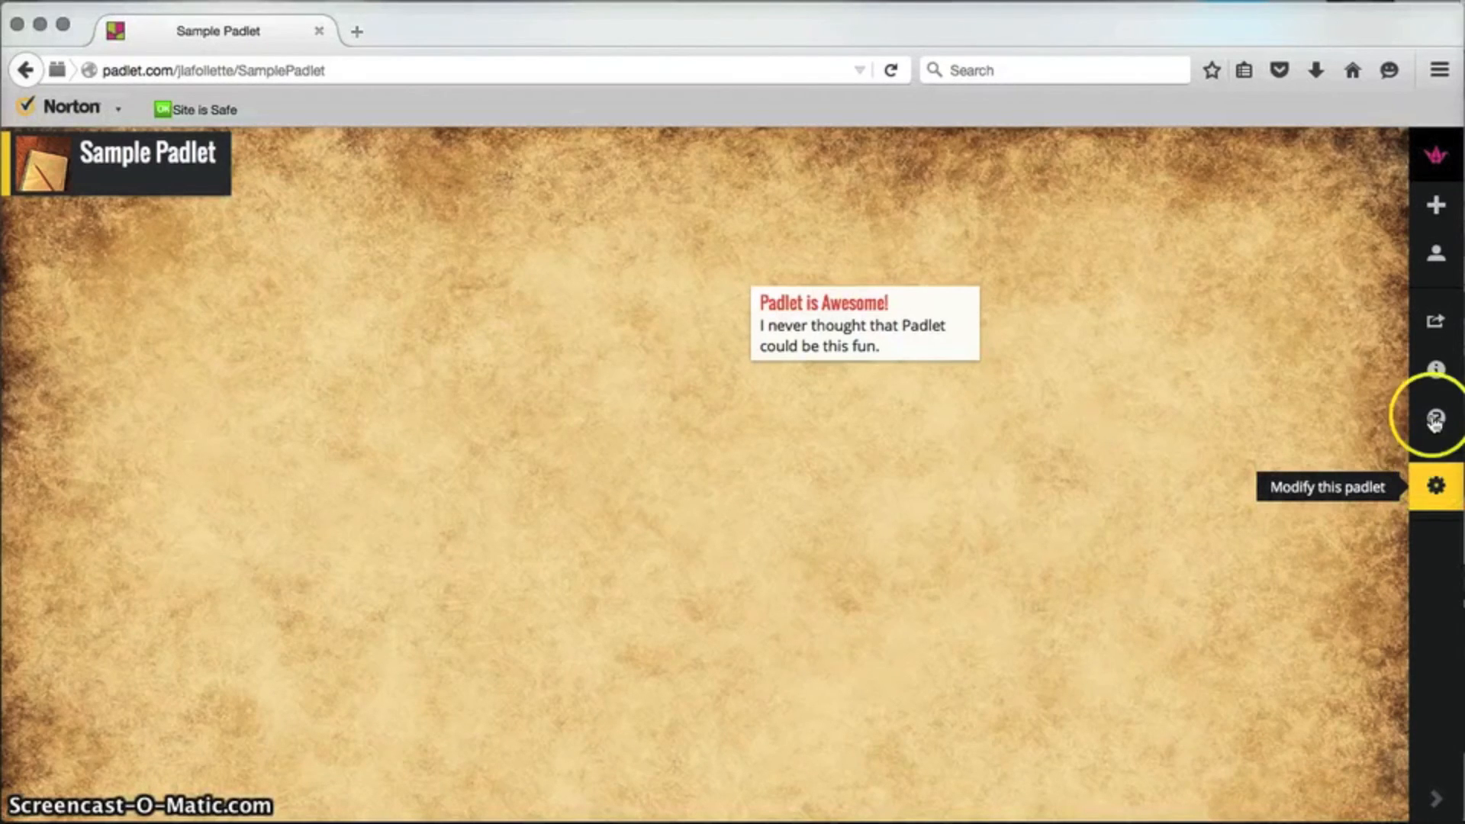
pyautogui.moveTo(862, 345)
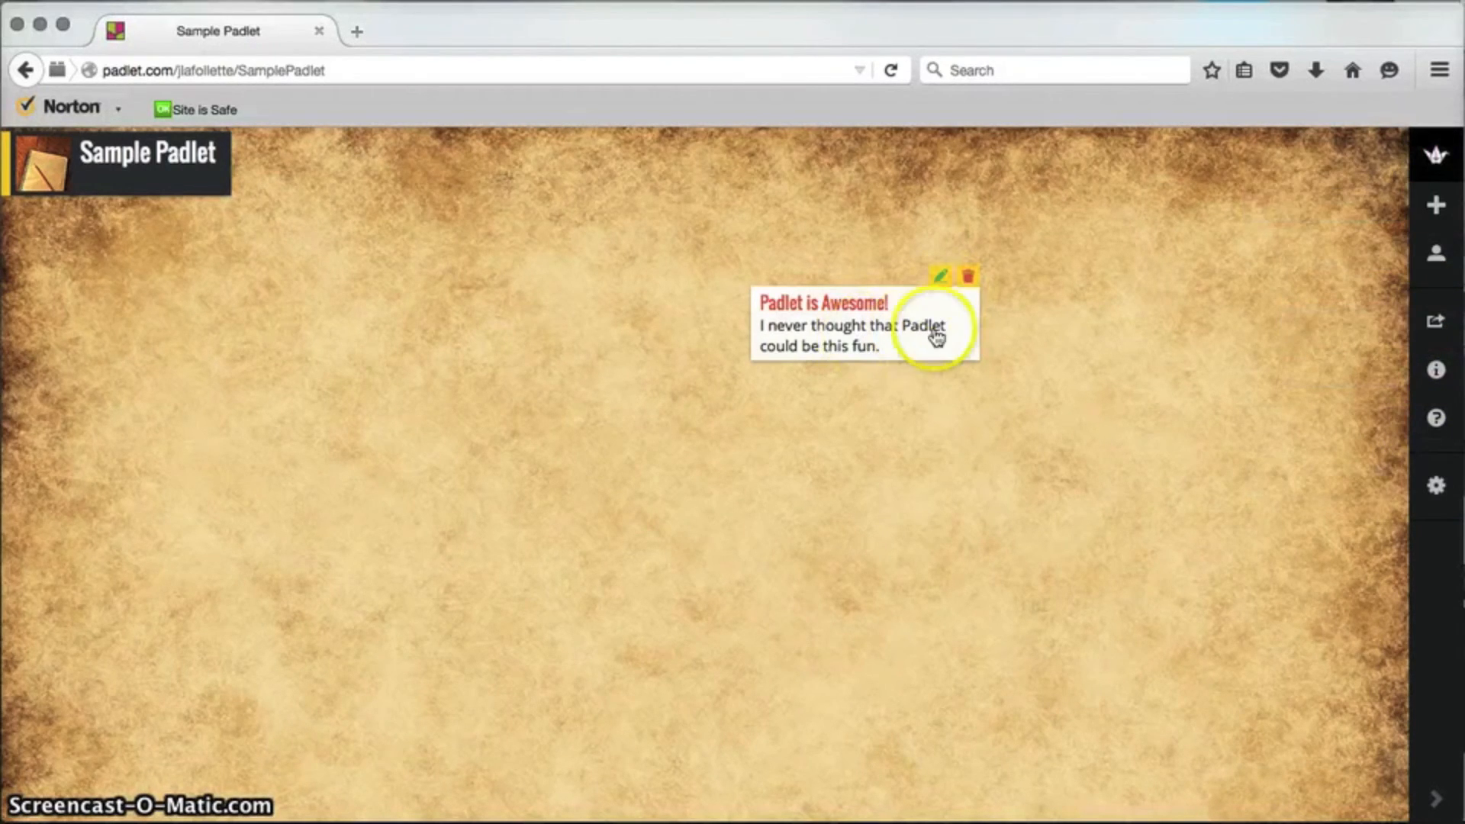